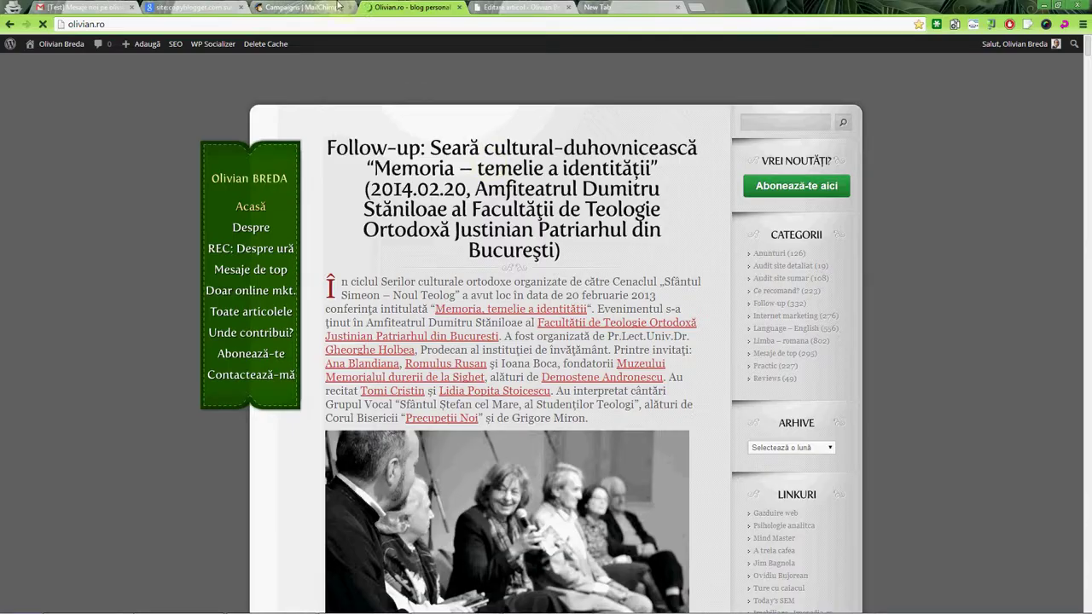
# Switch to MailChimp's campaign list and create a new RSS-Driven Campaign.
pyautogui.click(303, 6)
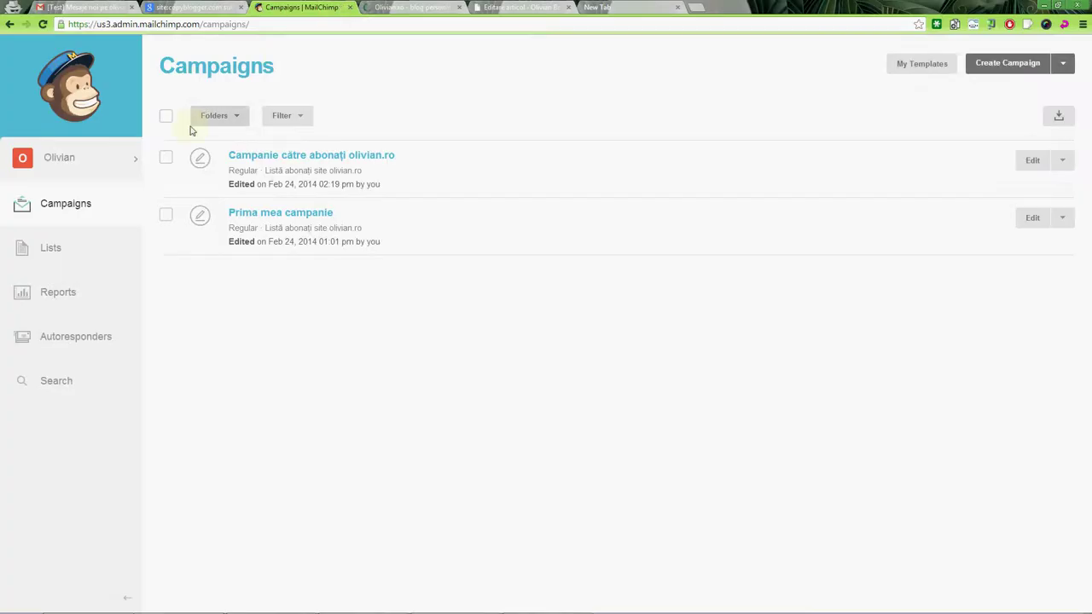
pyautogui.click(72, 205)
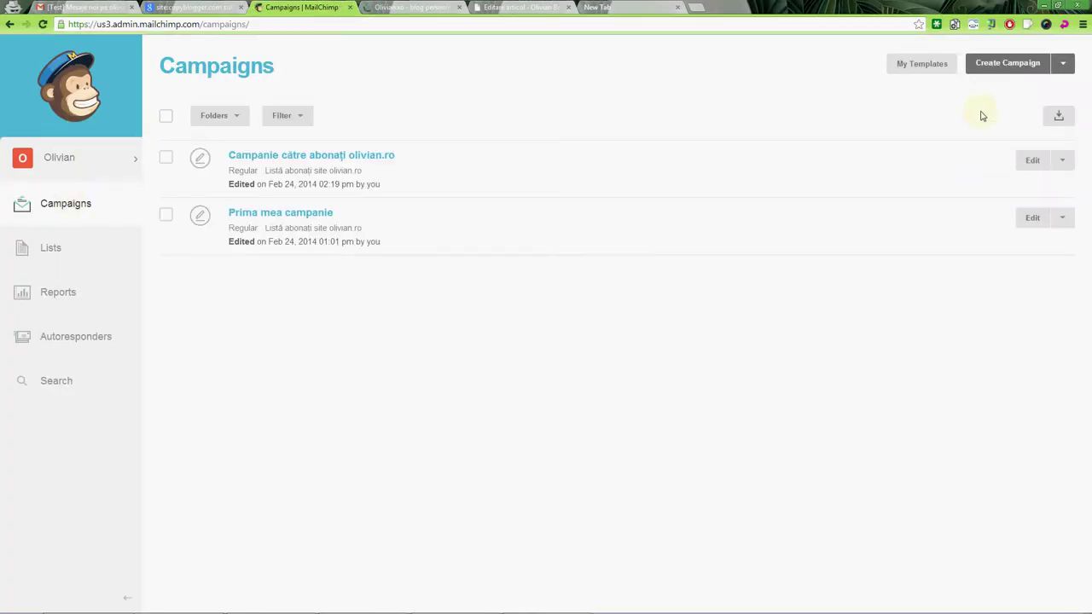
pyautogui.click(996, 63)
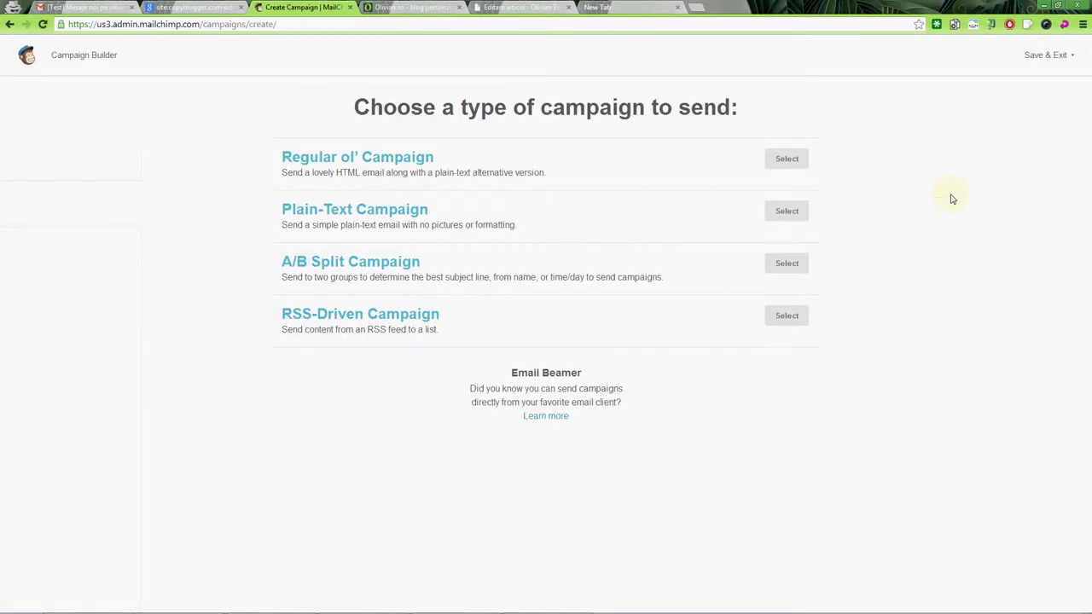
pyautogui.click(776, 317)
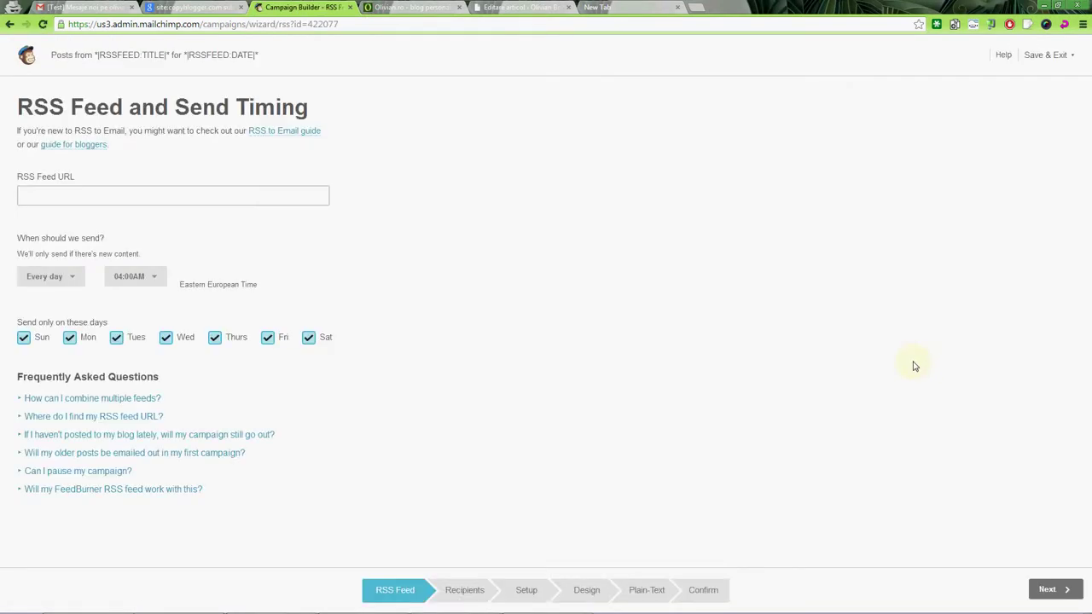
# Search the olivian.ro homepage source for "rss" and copy the address of the "Mesaje de top" RSS feed link.
pyautogui.click(31, 193)
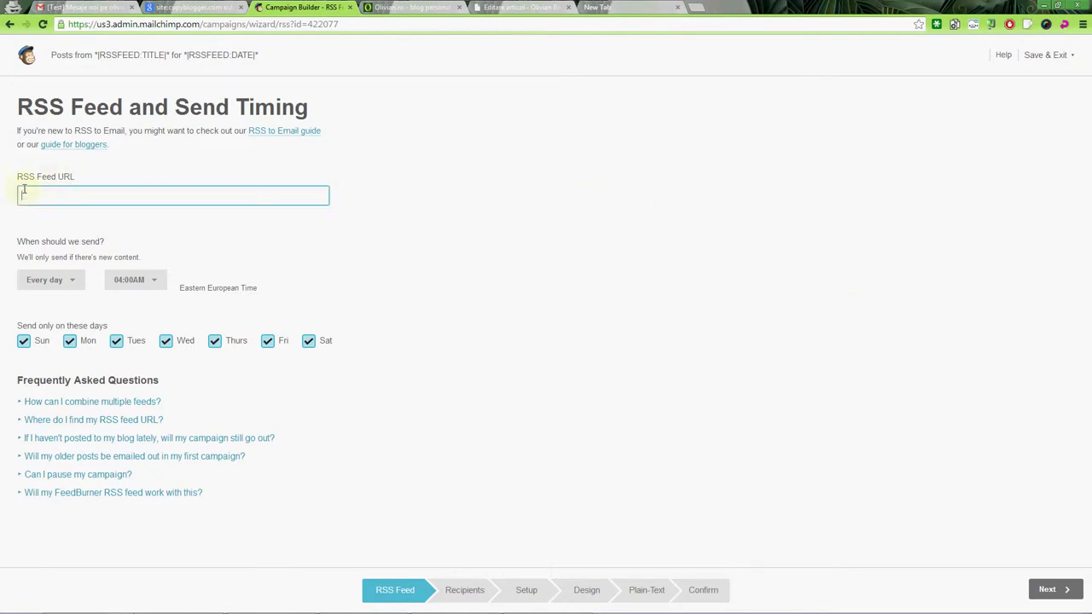
pyautogui.click(409, 8)
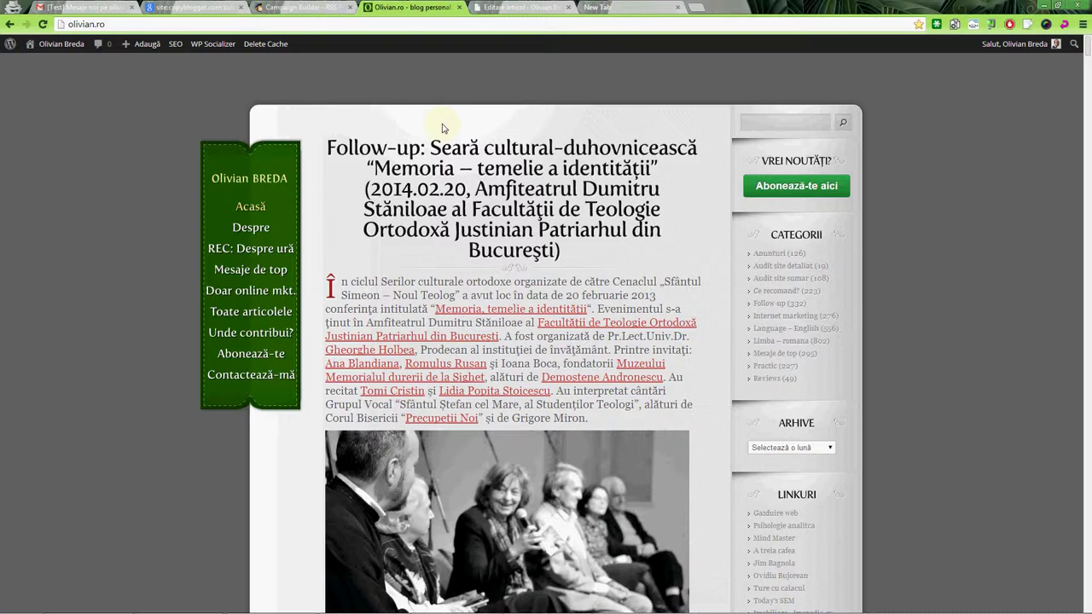
pyautogui.rightClick(134, 174)
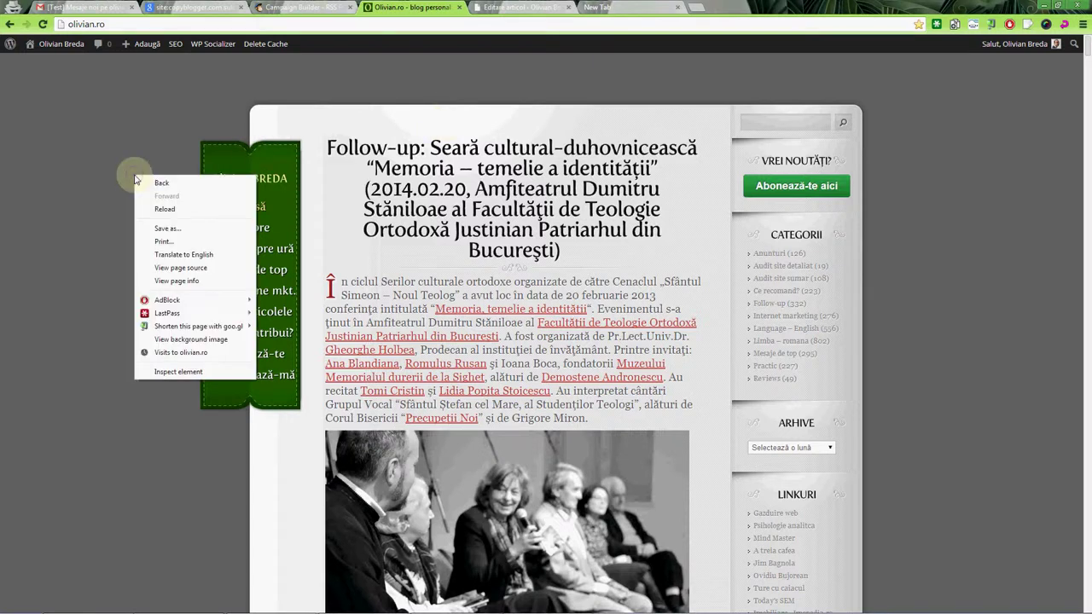
pyautogui.click(182, 268)
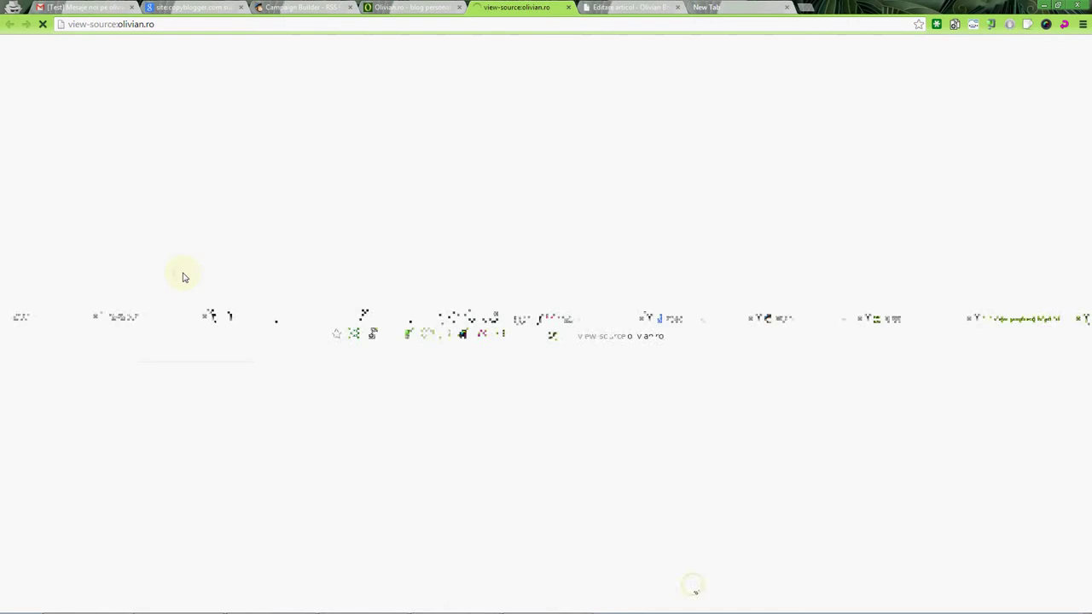
pyautogui.hotkey('ctrl', 'f')
pyautogui.write('rss')
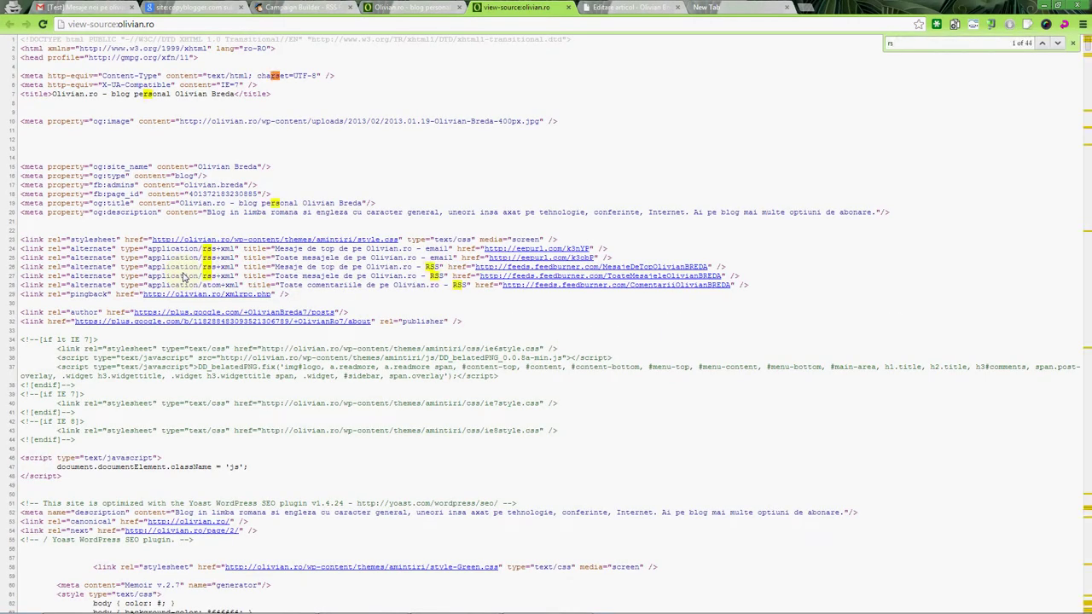
pyautogui.rightClick(556, 274)
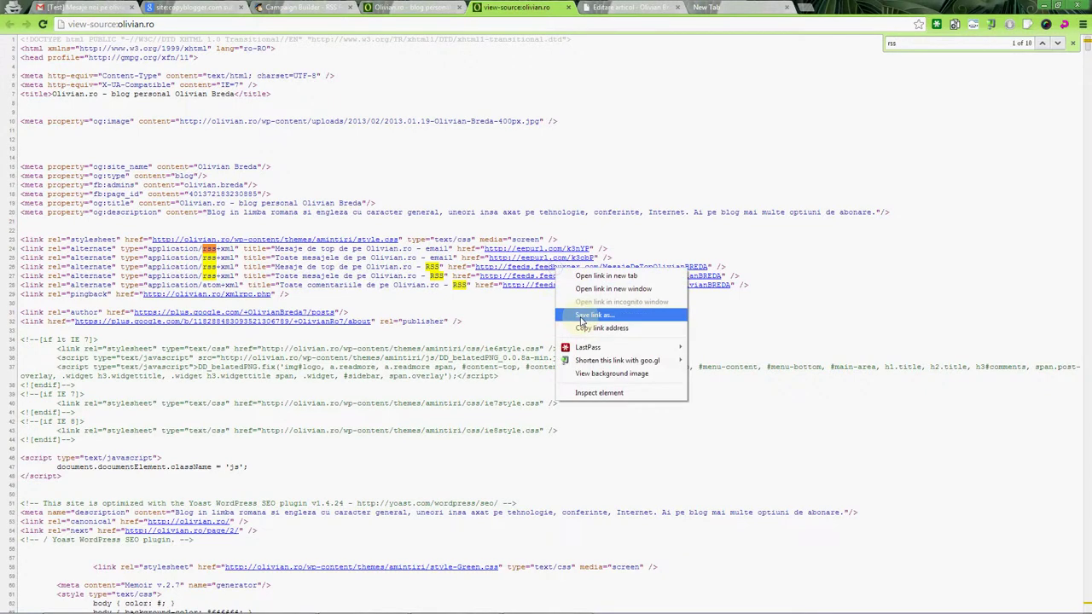
pyautogui.click(597, 327)
pyautogui.hotkey('ctrl', 'l')
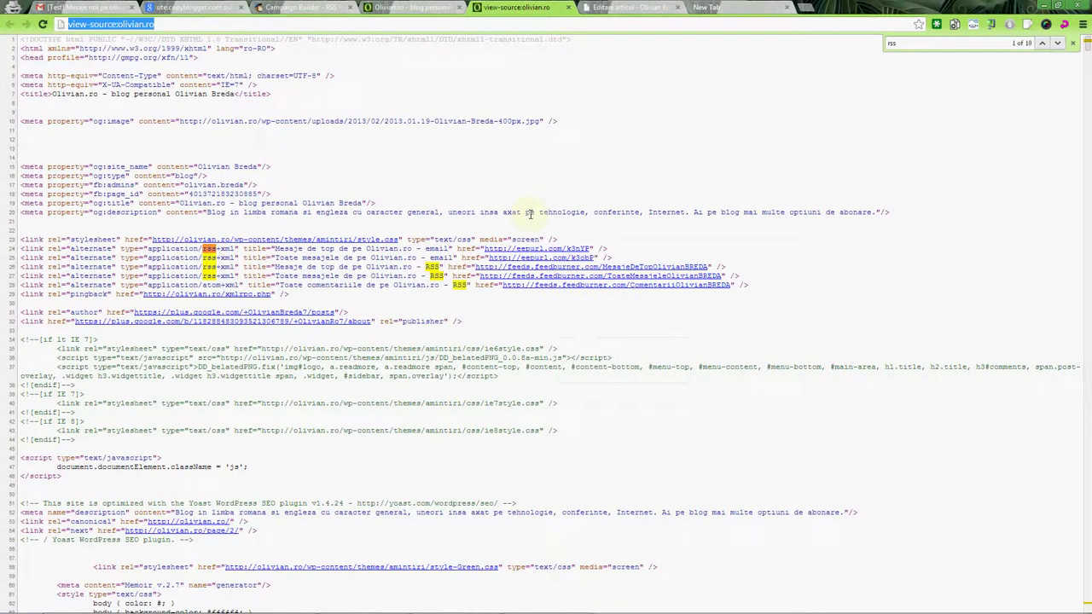
pyautogui.write('olivian.ro/')
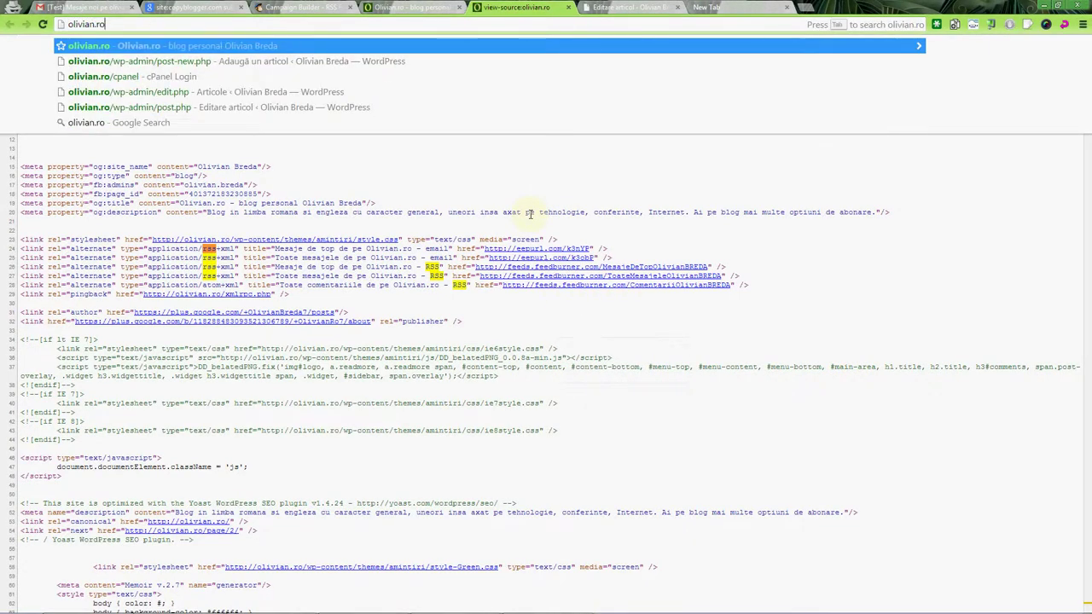
pyautogui.write('feed')
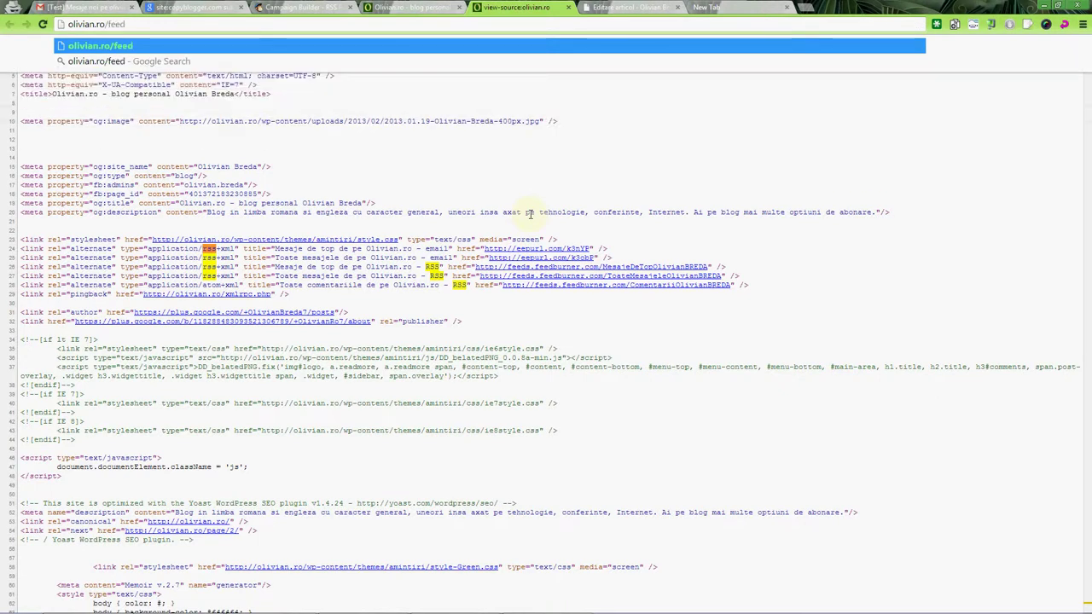
# Return to the MailChimp campaign, paste the copied feed address as the RSS feed URL and set the send time to 08:00AM.
pyautogui.click(299, 7)
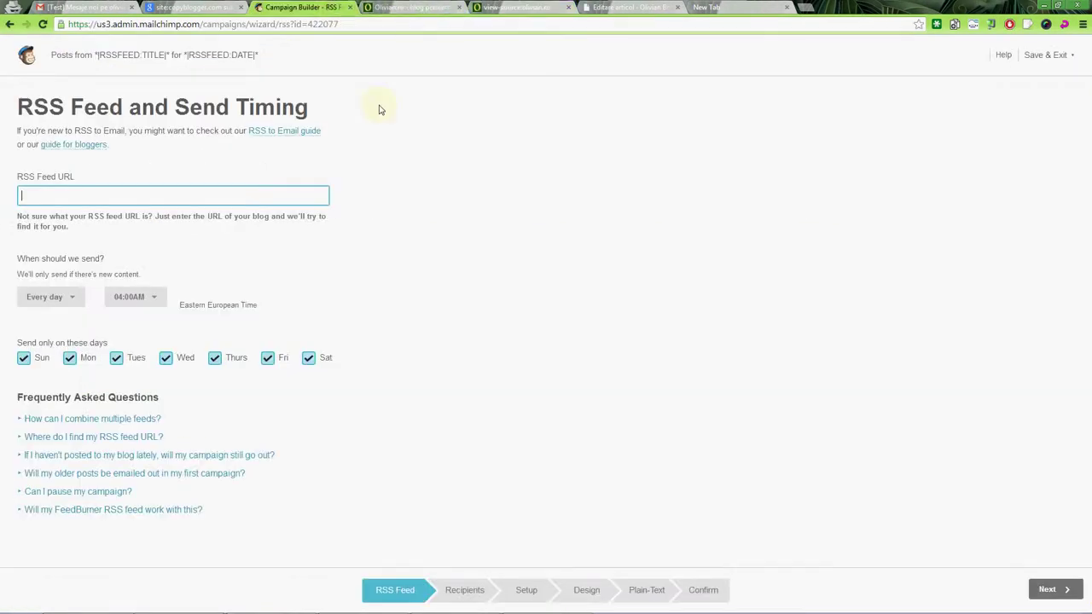
pyautogui.click(259, 211)
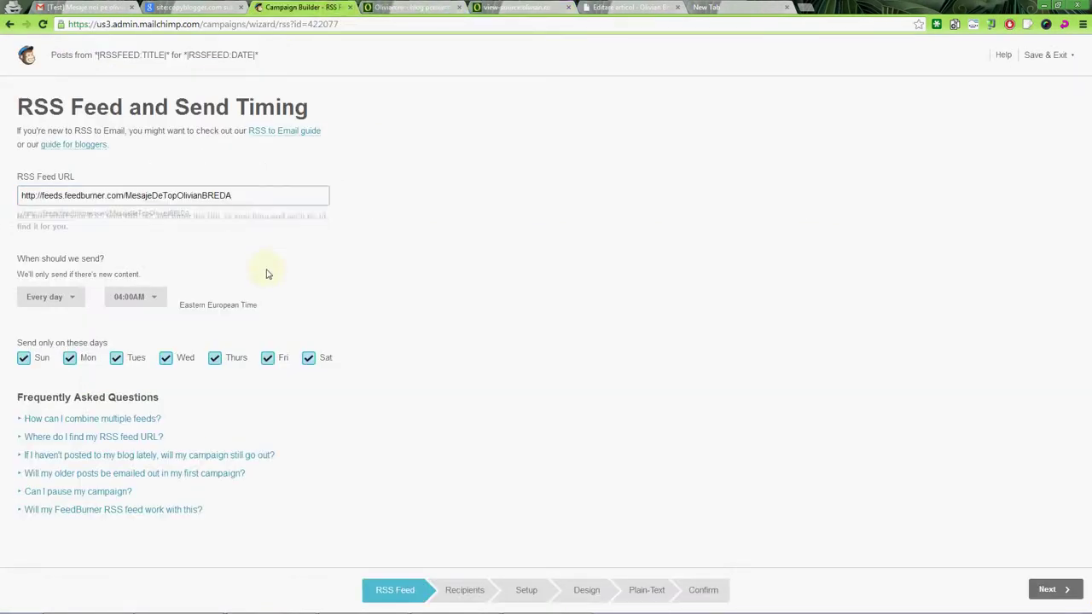
pyautogui.click(82, 281)
pyautogui.click(151, 278)
pyautogui.click(151, 278)
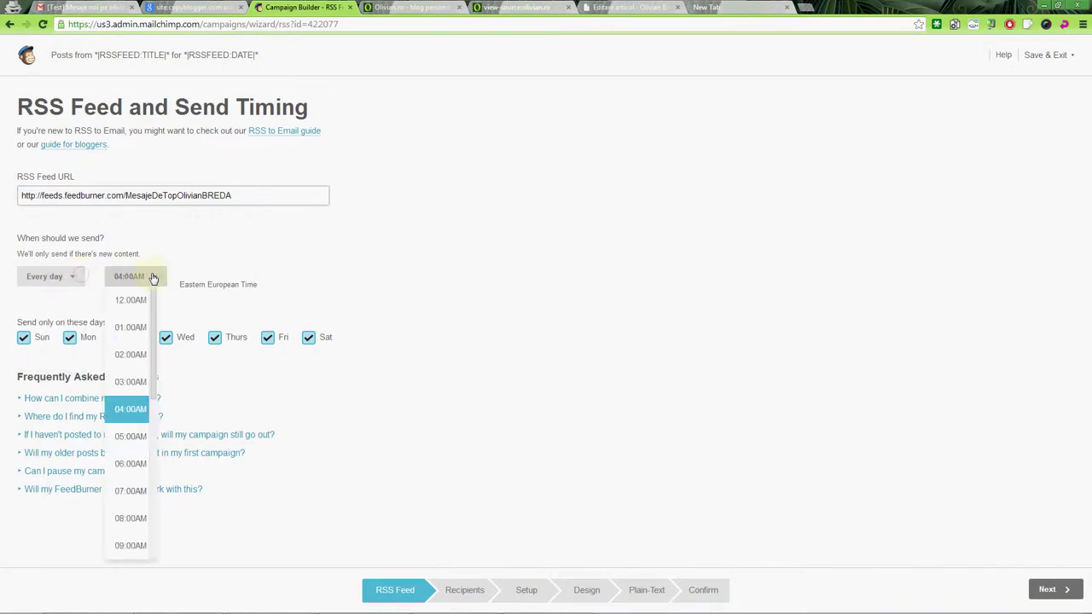
pyautogui.scroll(-3, 150, 312)
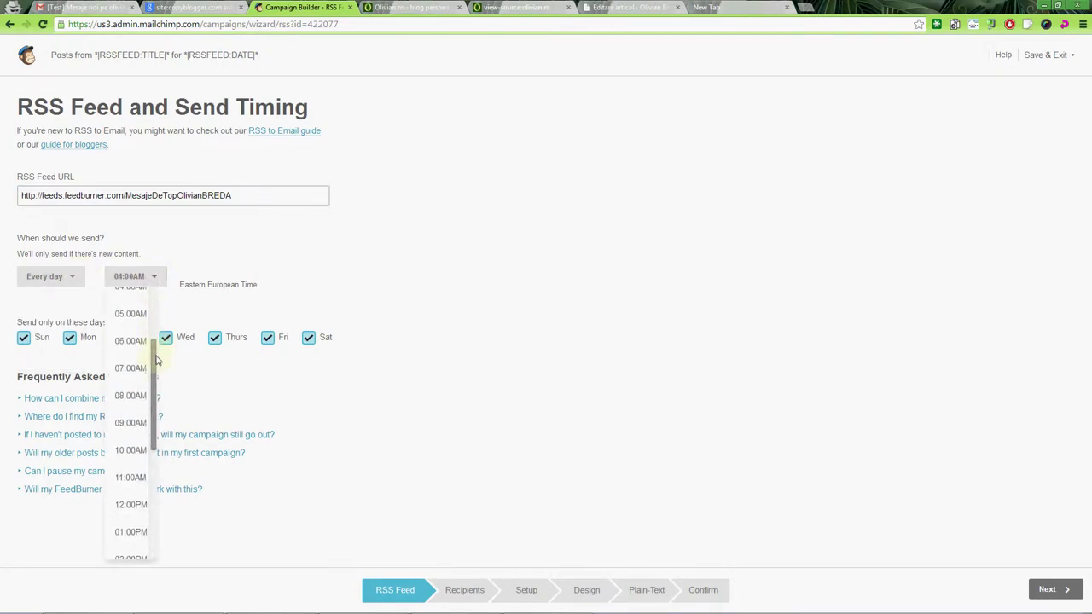
pyautogui.click(130, 393)
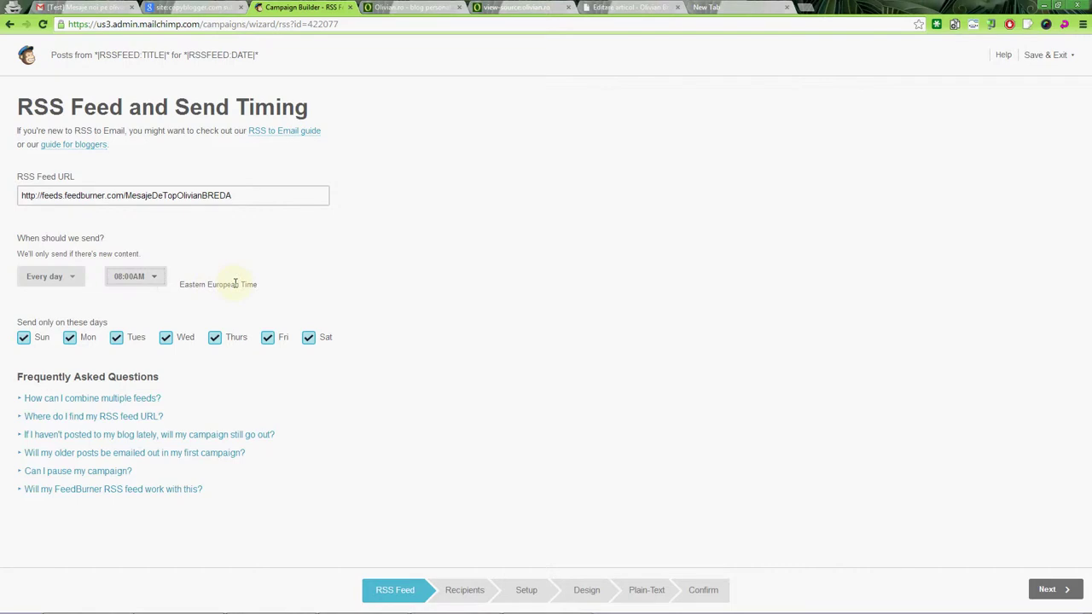
# Keep all seven sending days selected, accept sending to the entire subscriber list and continue to the campaign setup.
pyautogui.click(310, 340)
pyautogui.click(311, 341)
pyautogui.click(1047, 591)
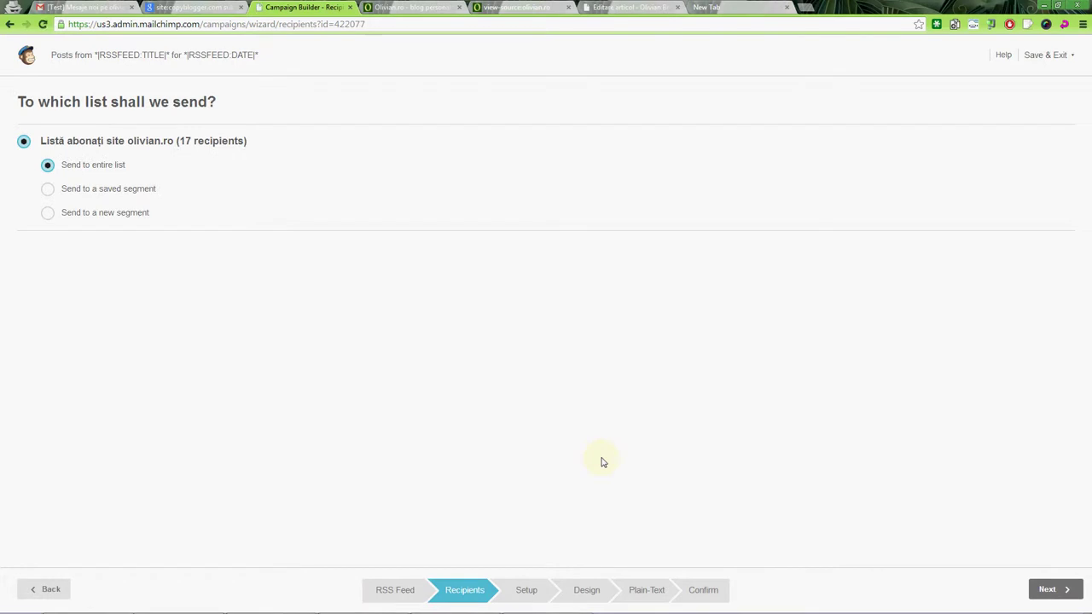
pyautogui.click(1046, 588)
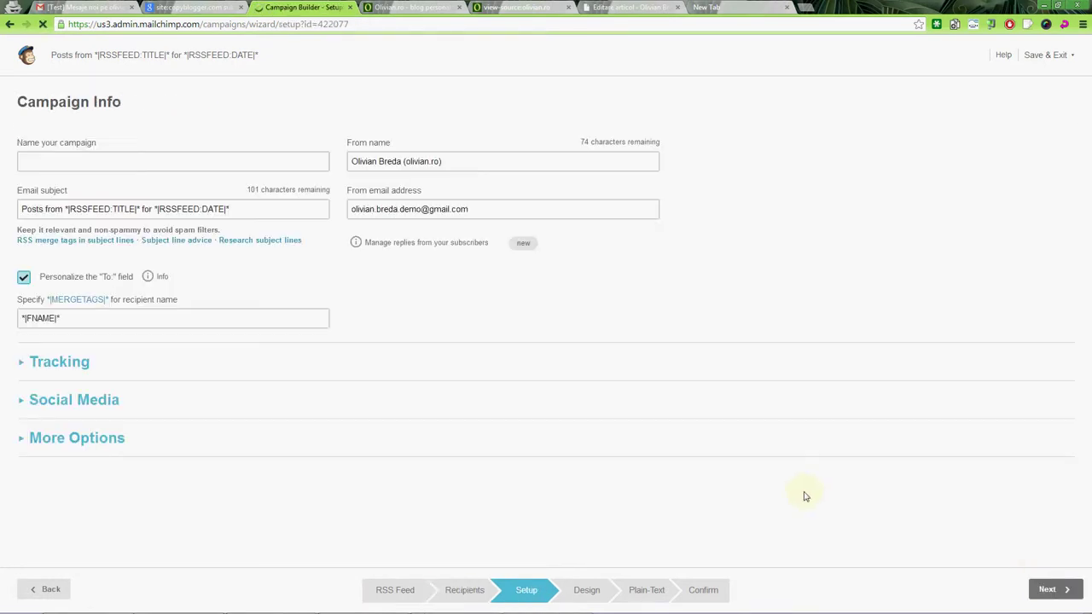
# Name the campaign "Campanie RSS to email pe olivian.ro".
pyautogui.click(229, 164)
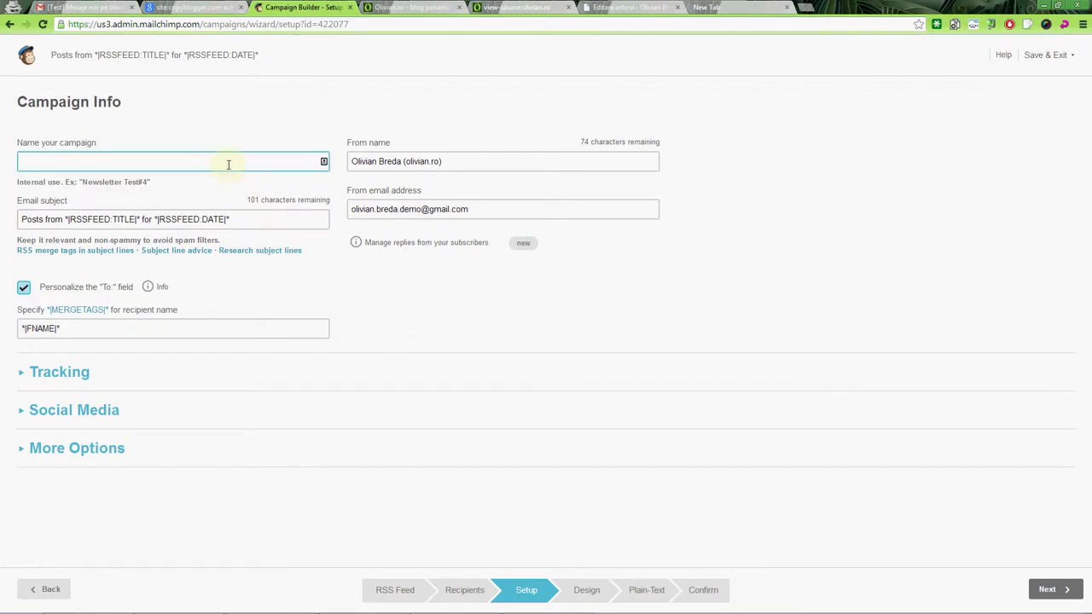
pyautogui.write('Campanie RSS to ema')
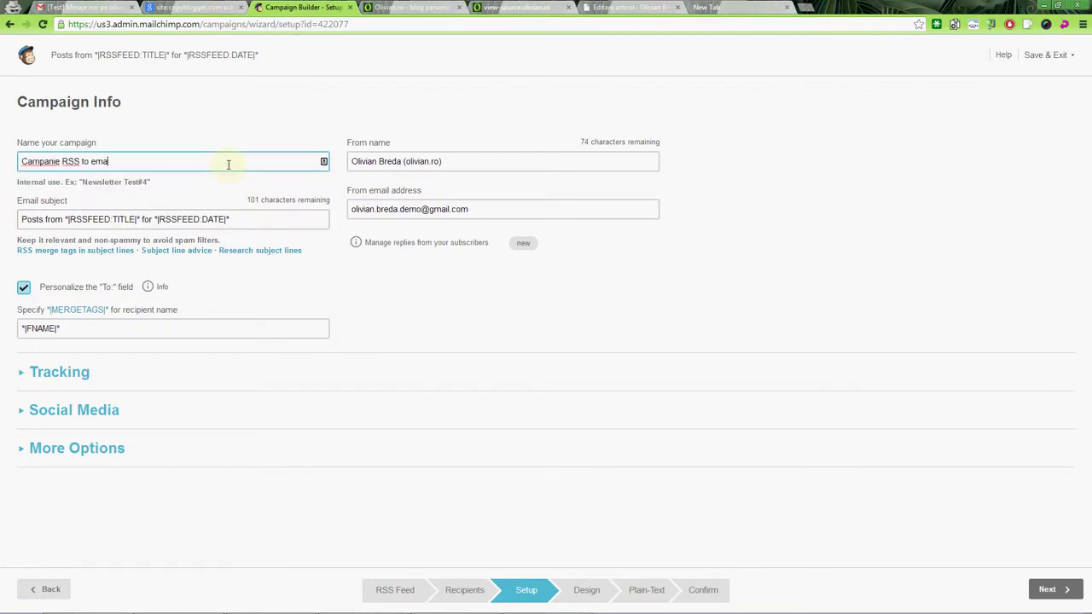
pyautogui.write('il pe olivian.ro')
pyautogui.press('Tab')
pyautogui.write('*')
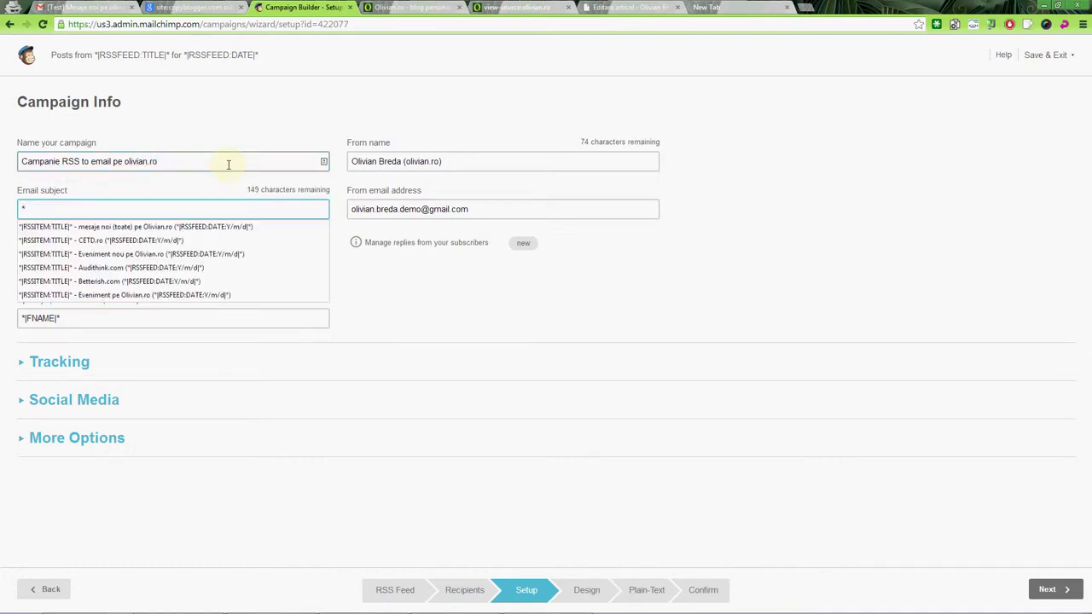
pyautogui.hotkey('ctrl', 'z')
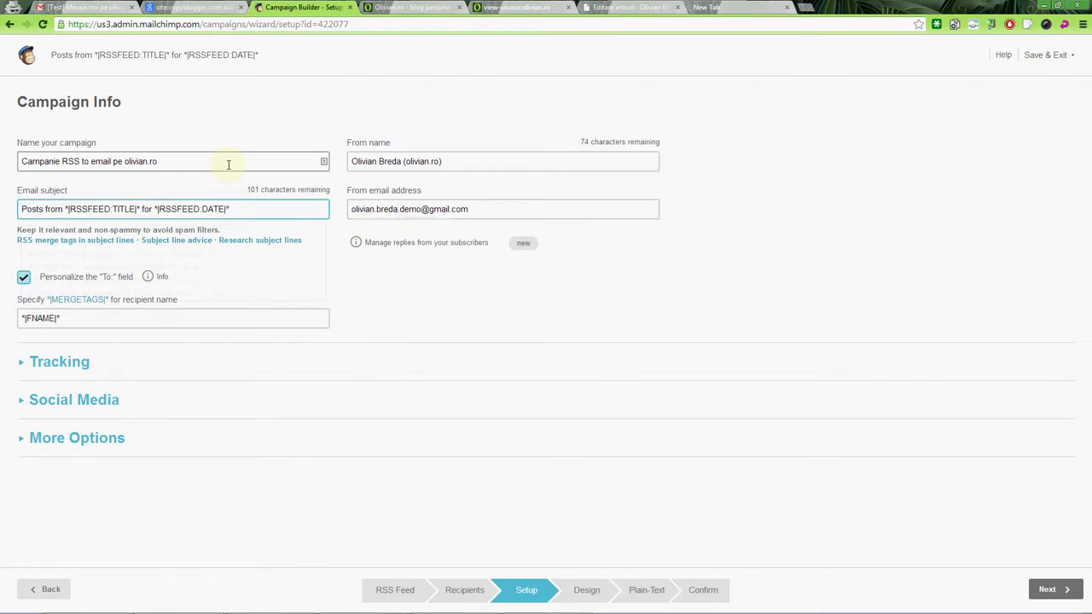
# Examine the RSSFEED:TITLE and RSSFEED:DATE merge tags in the default email subject, comparing the title tag with the blog's homepage.
pyautogui.press('Home')
pyautogui.moveTo(68, 209); pyautogui.dragTo(134, 209)
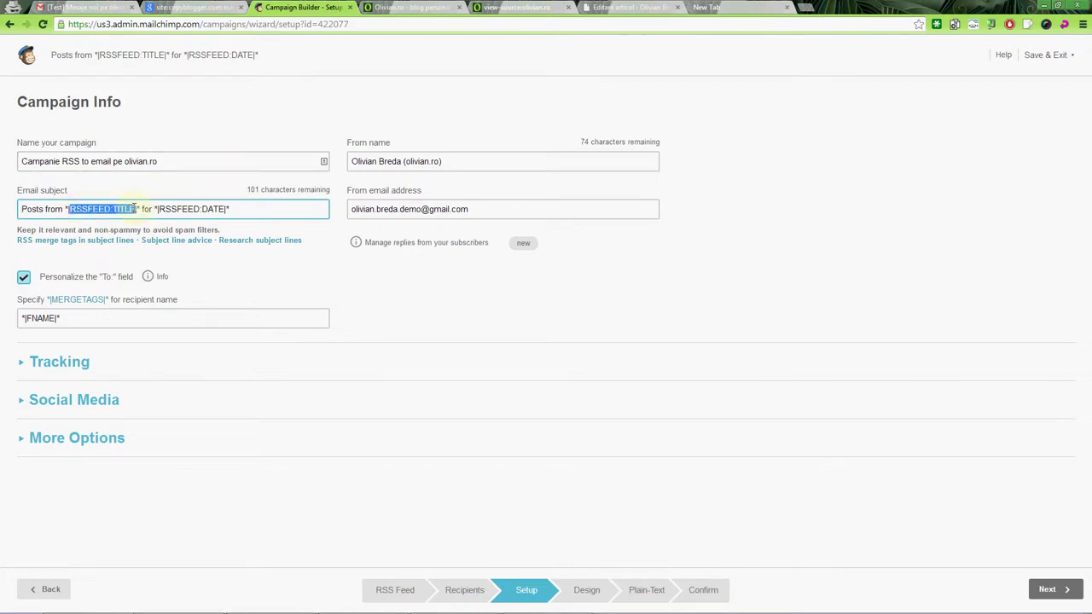
pyautogui.click(402, 7)
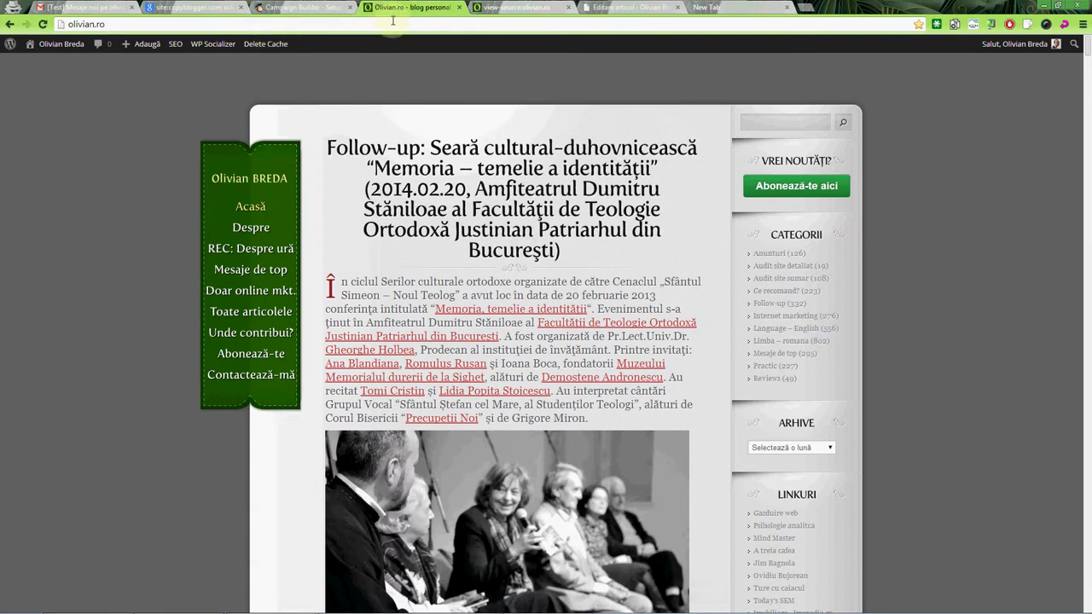
pyautogui.click(311, 8)
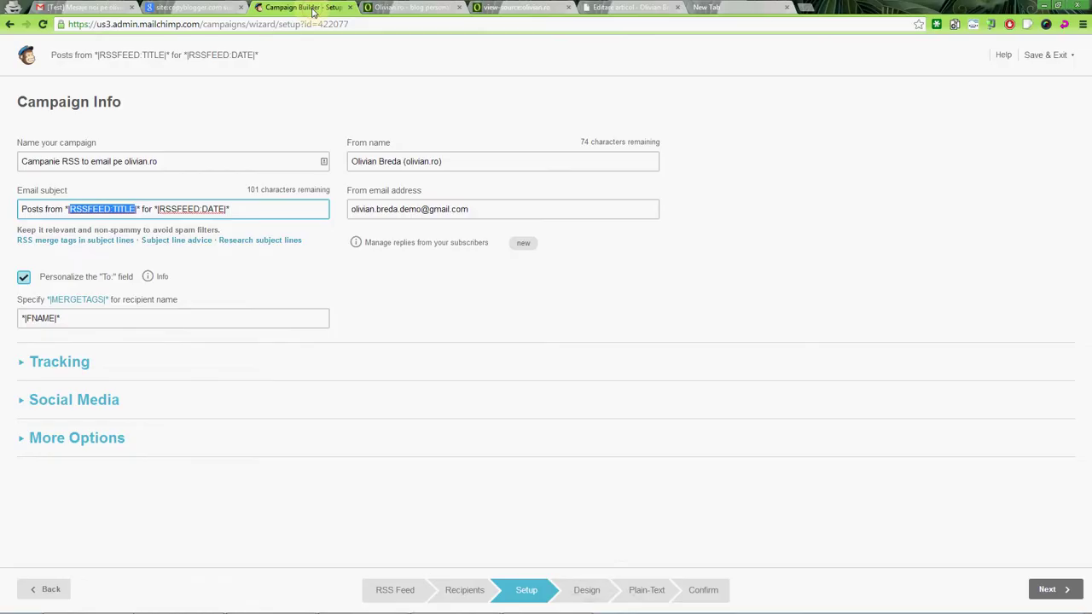
pyautogui.click(141, 209)
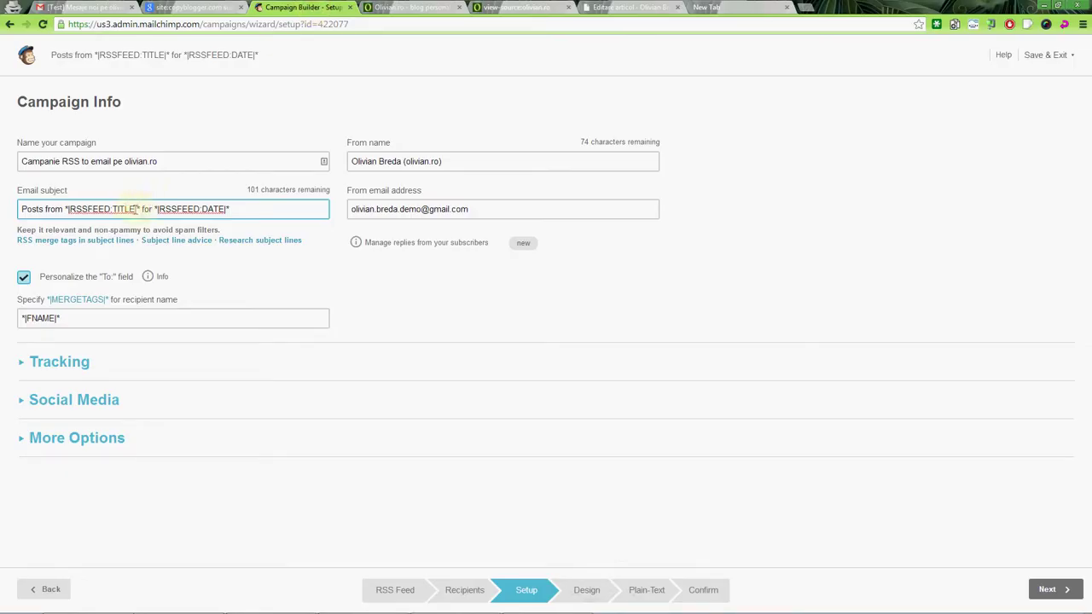
pyautogui.moveTo(158, 208); pyautogui.dragTo(226, 208)
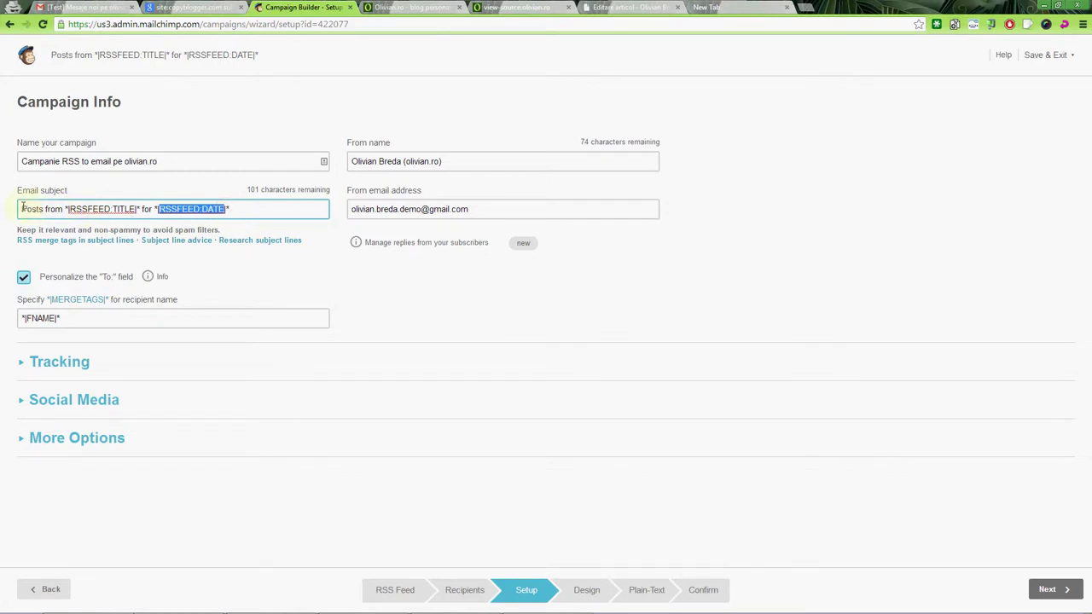
pyautogui.moveTo(23, 209); pyautogui.dragTo(224, 209)
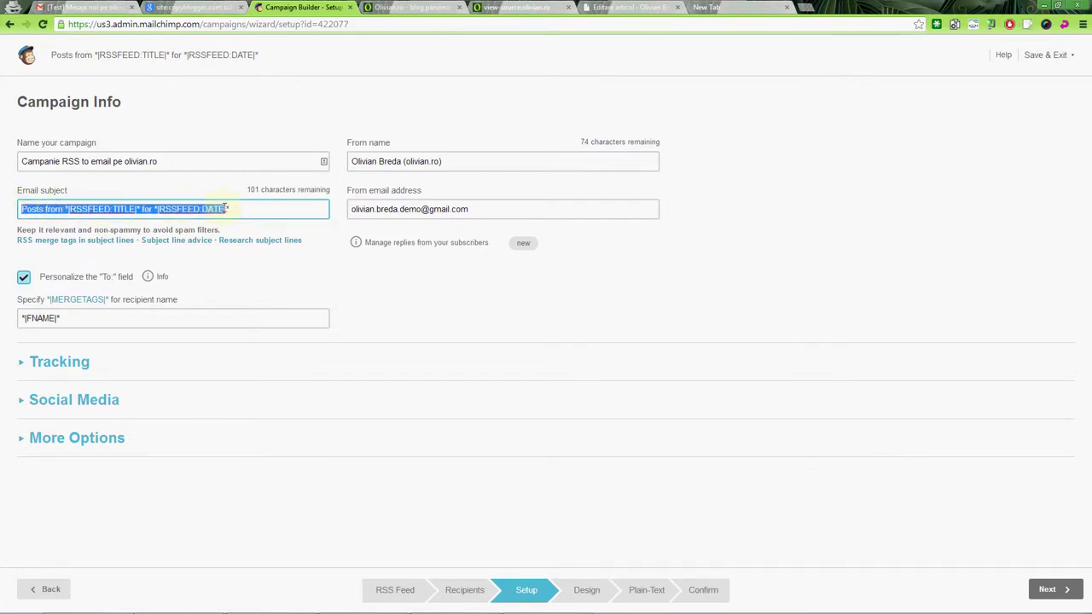
# Replace the email subject with the suggested "*|RSSITEM:TITLE|* - mesaje noi (toate) pe Olivian.ro (*|RSSFEED:DATE:Y/m/d|*)" and highlight its item title tag.
pyautogui.click(88, 209)
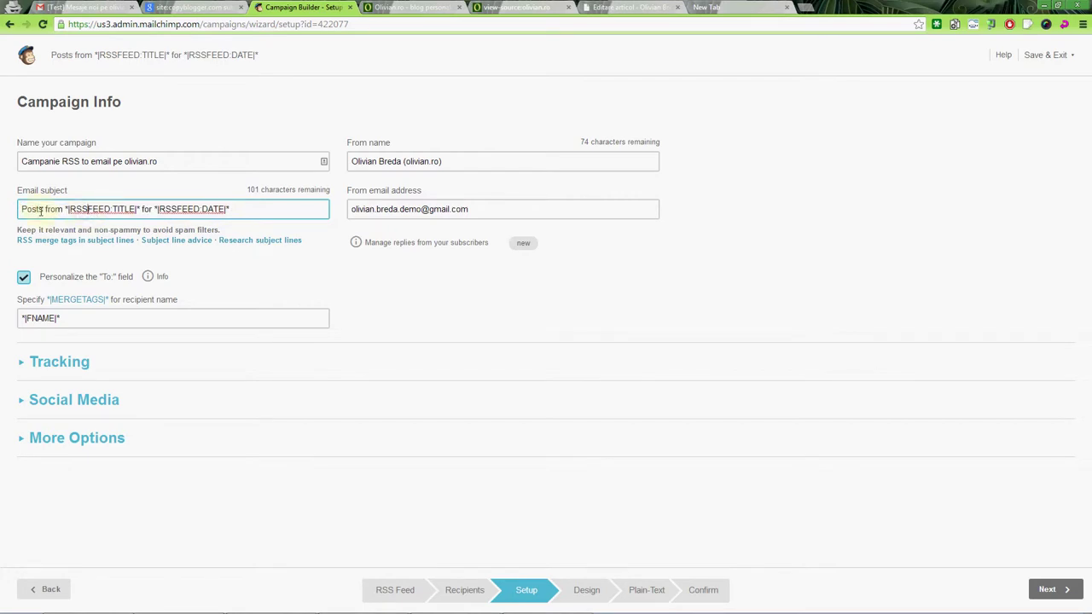
pyautogui.hotkey('ctrl', 'a')
pyautogui.press('BackSpace')
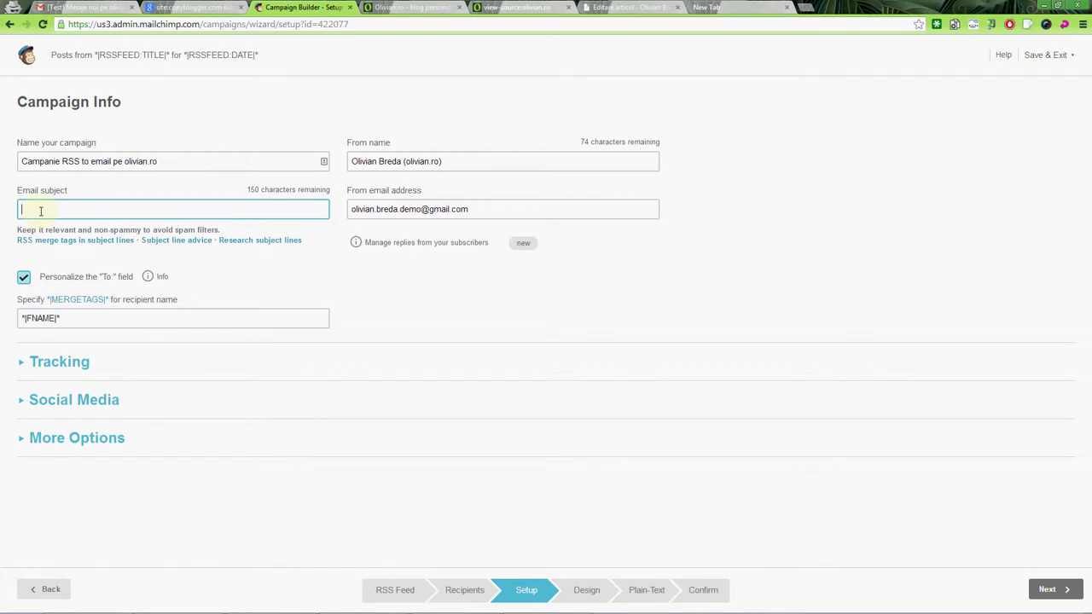
pyautogui.write('*')
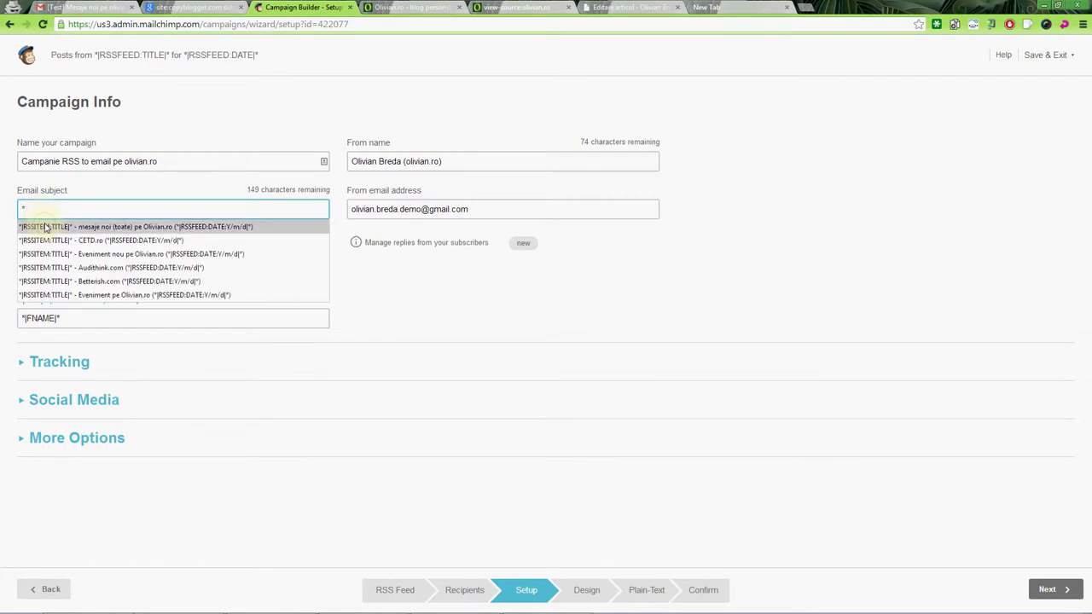
pyautogui.click(115, 227)
pyautogui.click(62, 210)
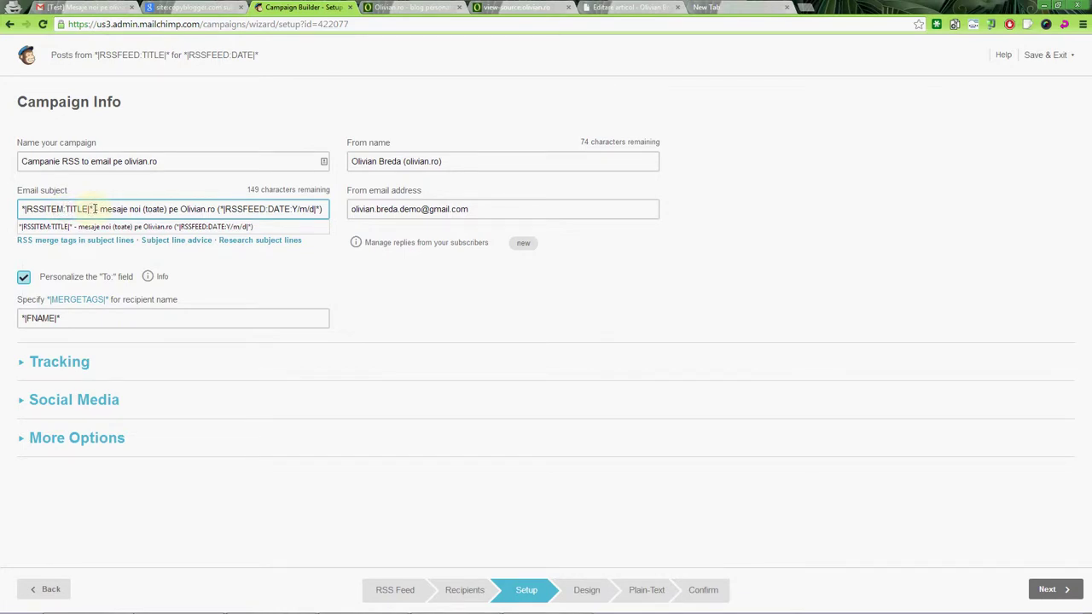
pyautogui.moveTo(94, 209); pyautogui.dragTo(19, 209)
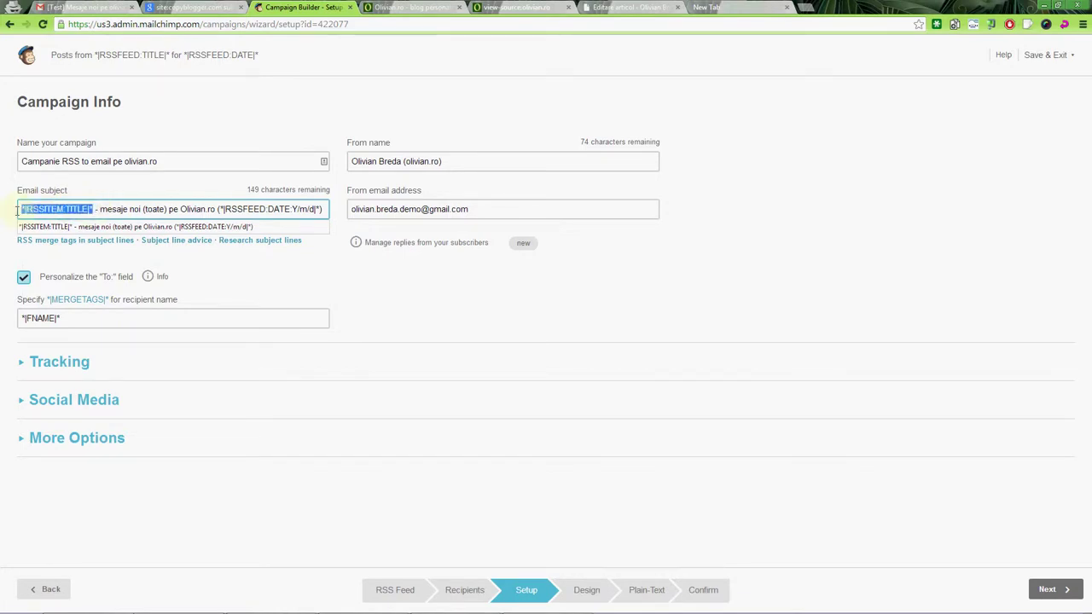
# Examine the item title and feed date merge tags in the email subject, along with the sender name and address.
pyautogui.click(91, 209)
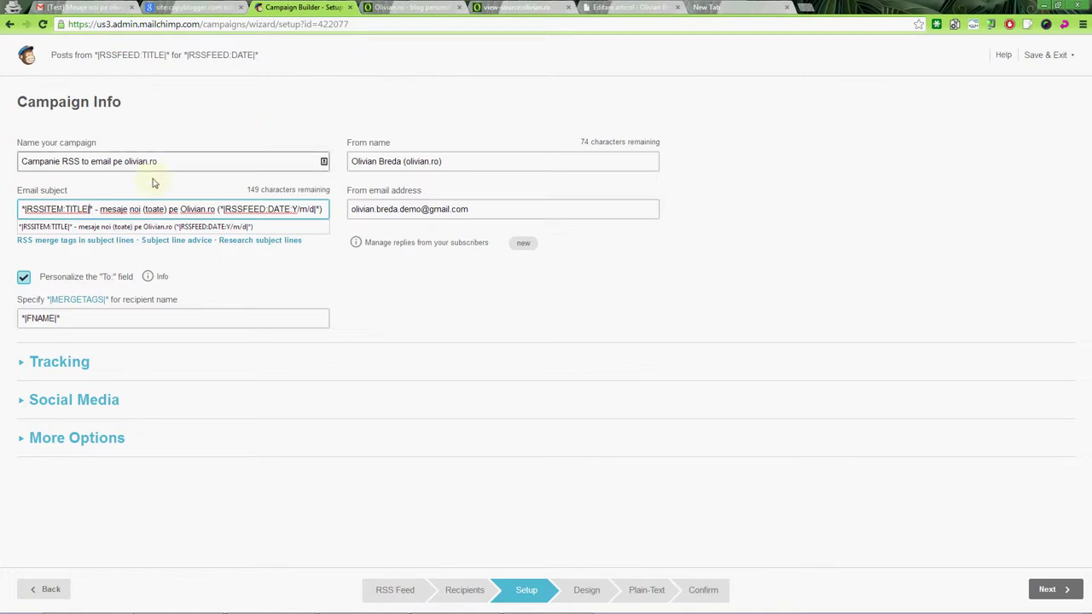
pyautogui.moveTo(112, 209); pyautogui.dragTo(333, 209)
pyautogui.click(93, 209)
pyautogui.doubleClick(79, 209)
pyautogui.click(96, 209)
pyautogui.hotkey('ctrl', 'a')
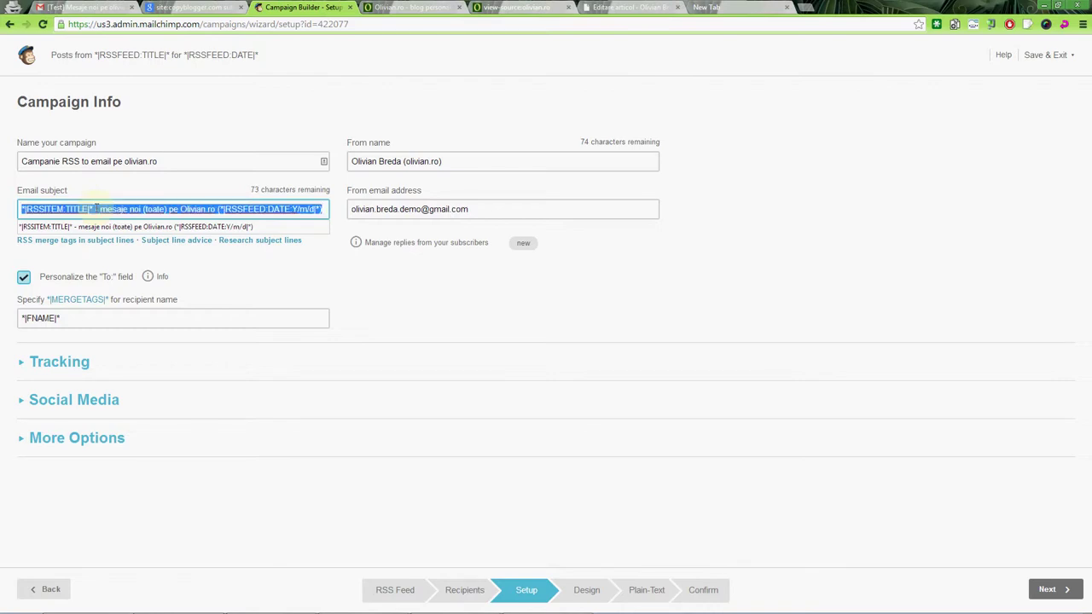
pyautogui.click(96, 208)
pyautogui.hotkey('ctrl', 'a')
pyautogui.hotkey('ctrl', 'c')
pyautogui.click(110, 209)
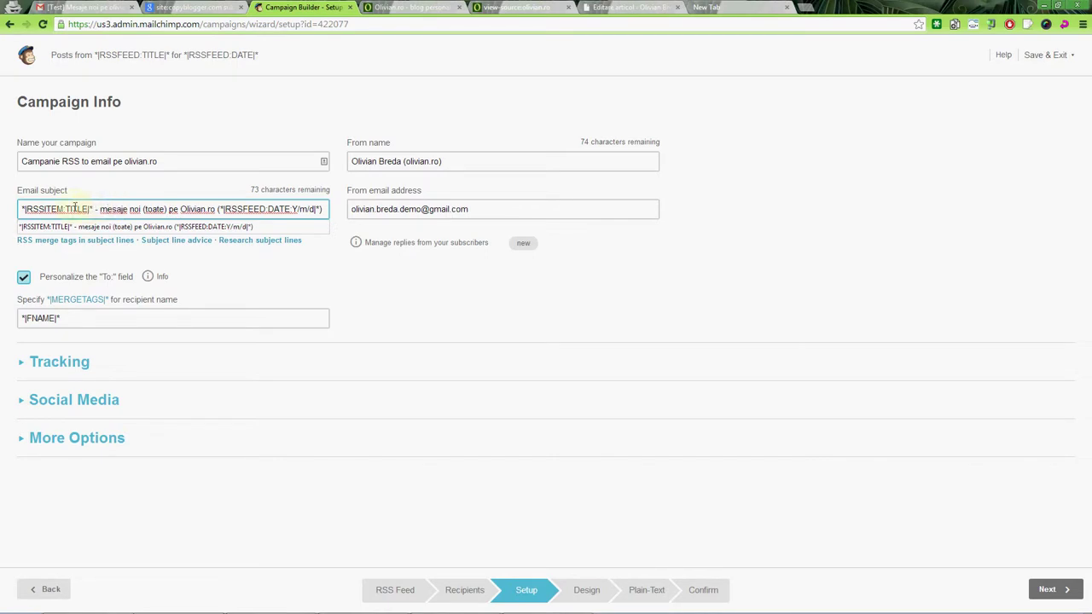
pyautogui.moveTo(367, 161); pyautogui.dragTo(450, 155)
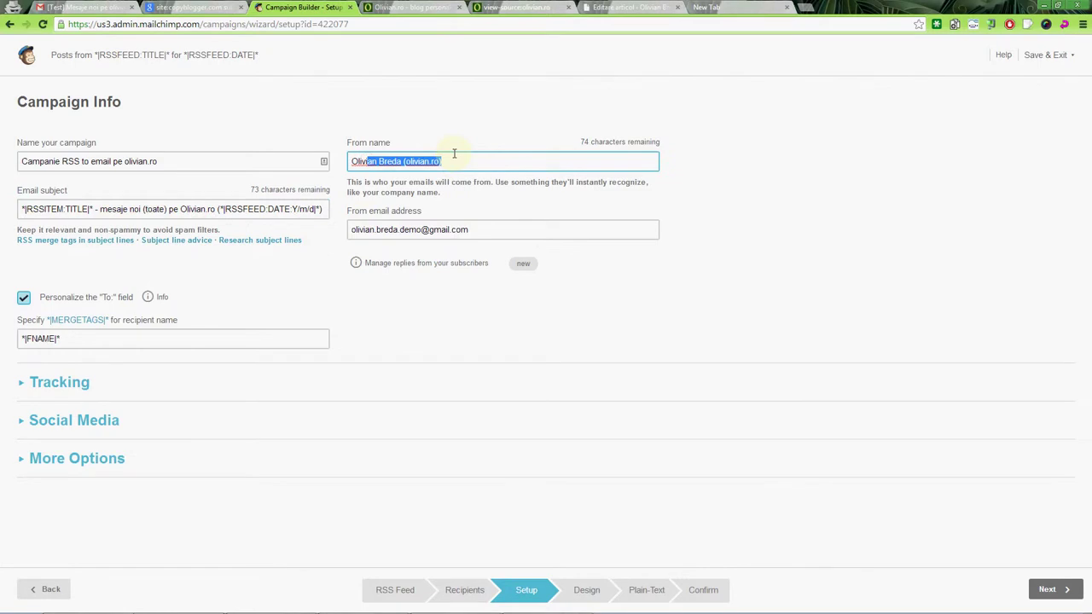
pyautogui.moveTo(397, 230); pyautogui.dragTo(474, 230)
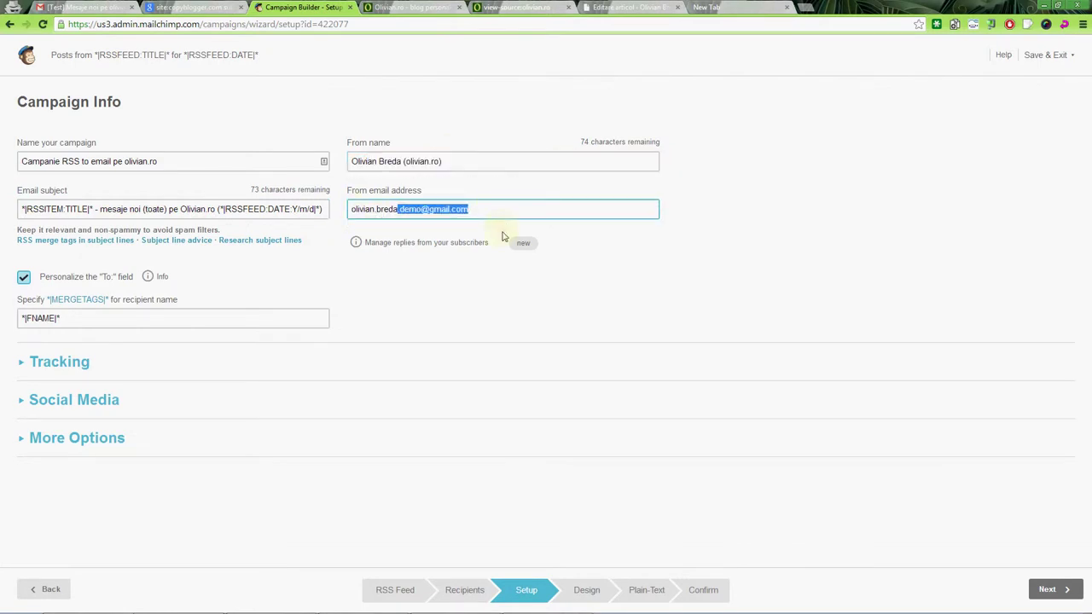
# Set the recipient name merge tags to "*|FNAME|* *|LNAME|*" and continue to the campaign's design stage.
pyautogui.click(75, 313)
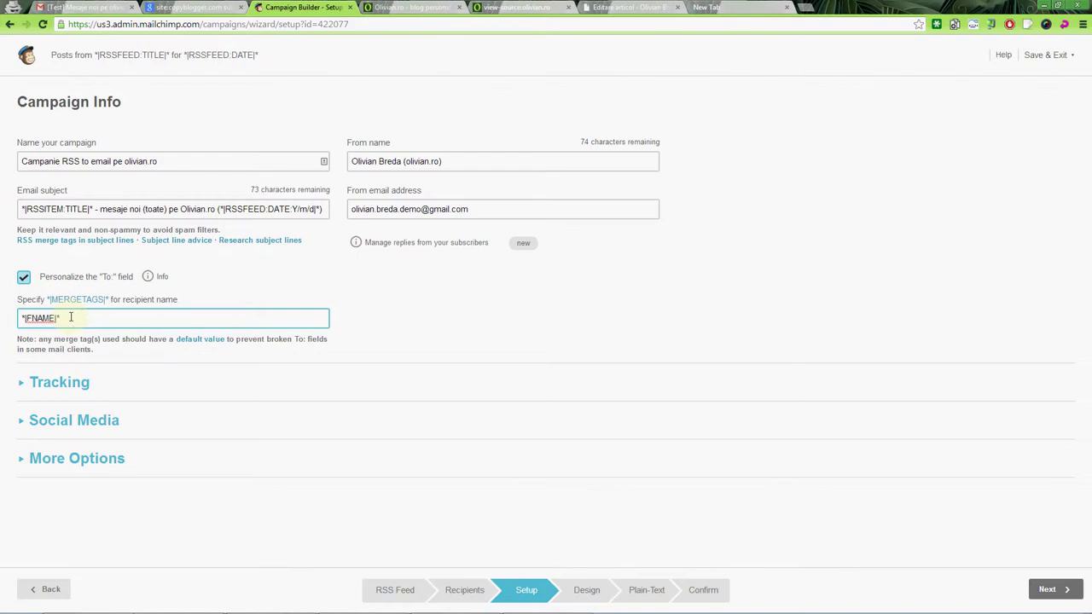
pyautogui.press('super+r')
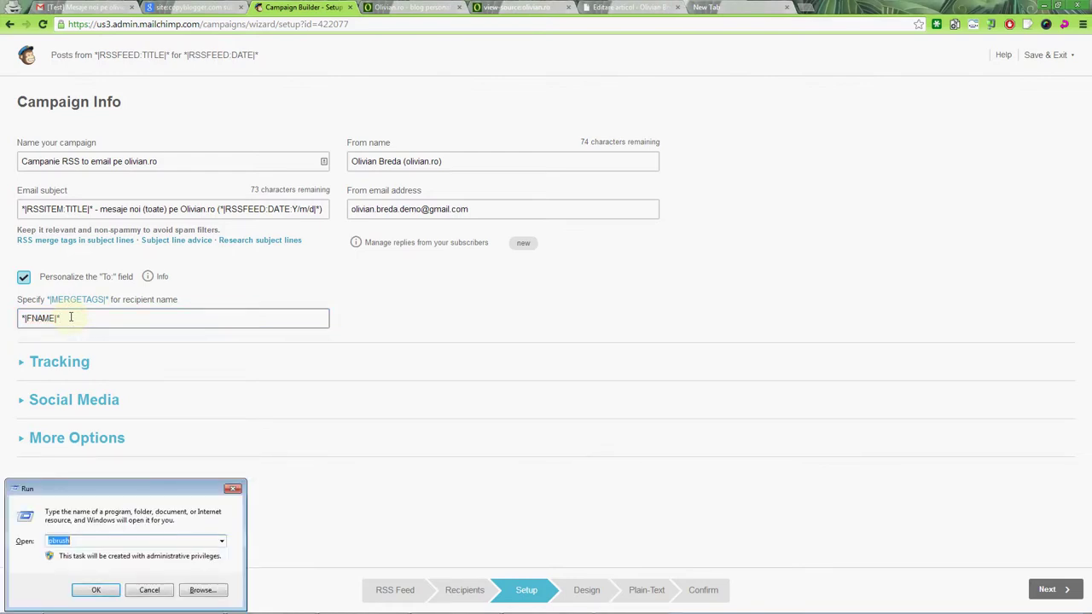
pyautogui.press('Return')
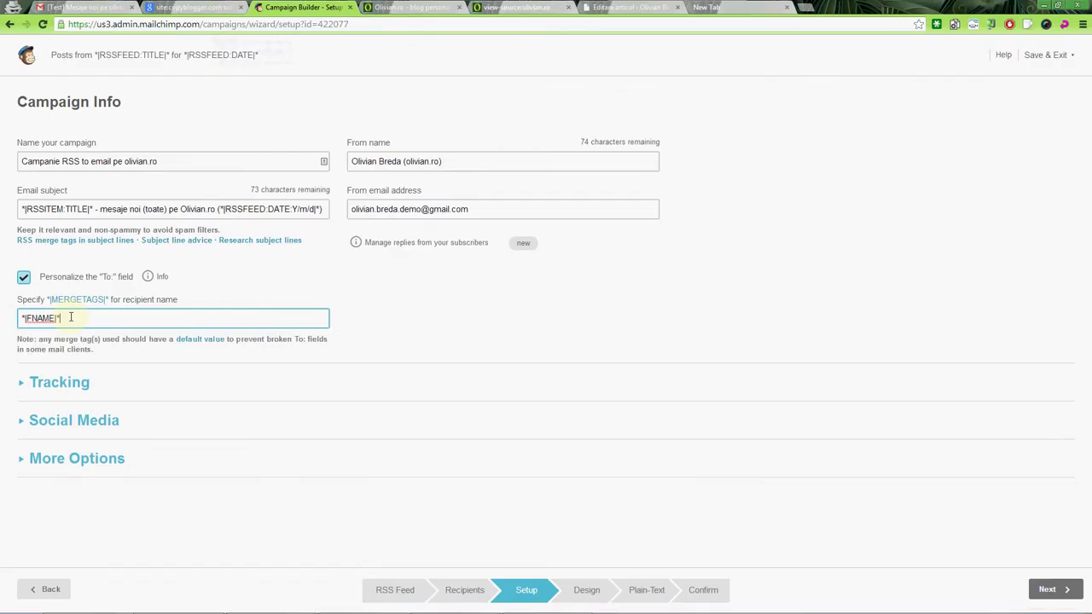
pyautogui.press('super+r')
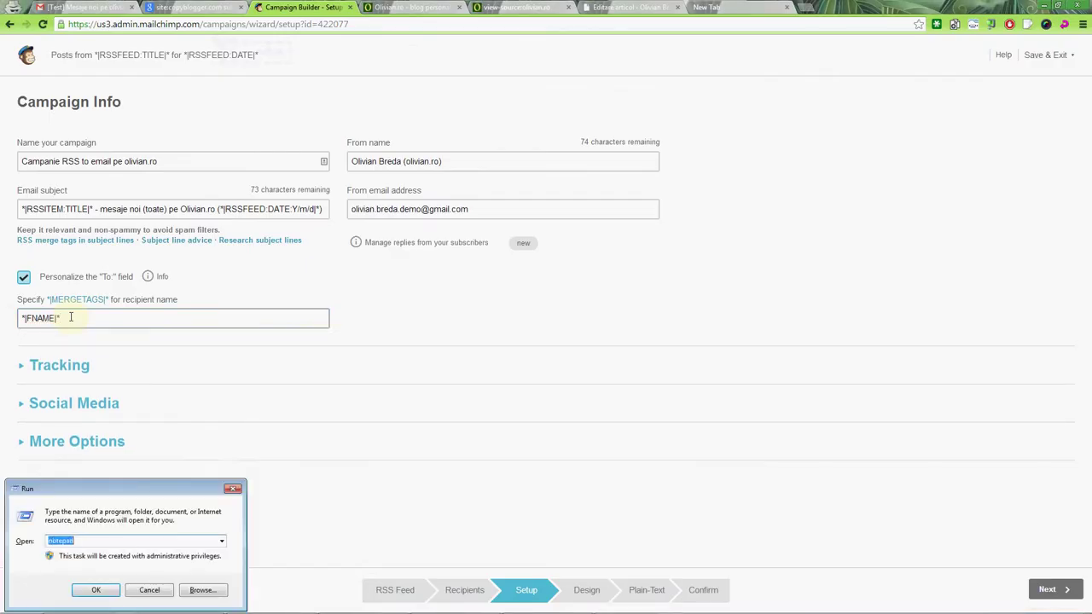
pyautogui.press('Return')
pyautogui.hotkey('ctrl', 'v')
pyautogui.click(70, 317)
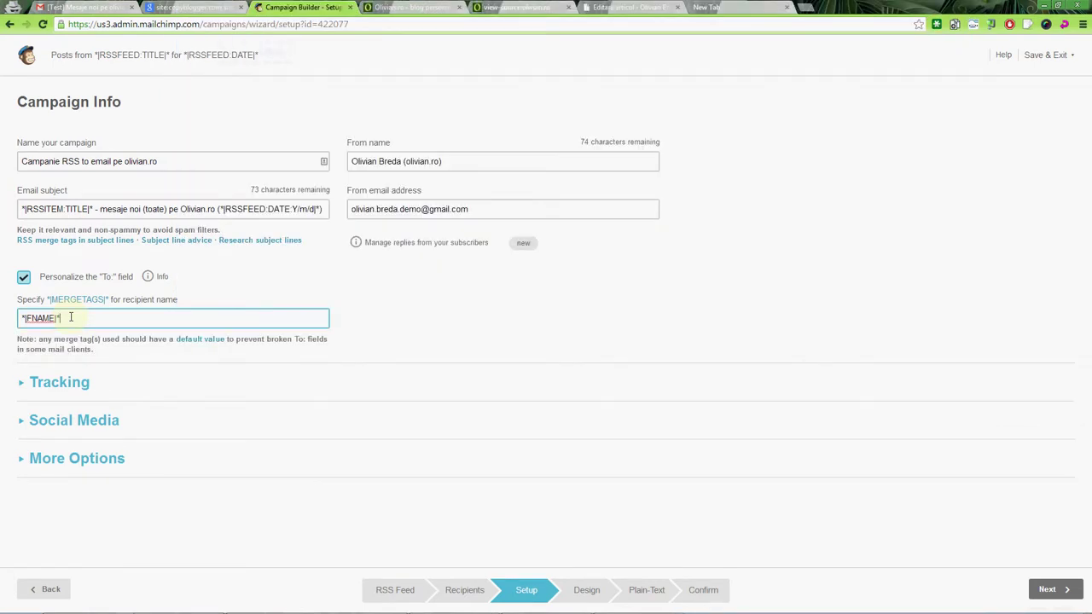
pyautogui.hotkey('ctrl', 'a')
pyautogui.hotkey('ctrl', 'c')
pyautogui.press('End')
pyautogui.hotkey('ctrl', 'v')
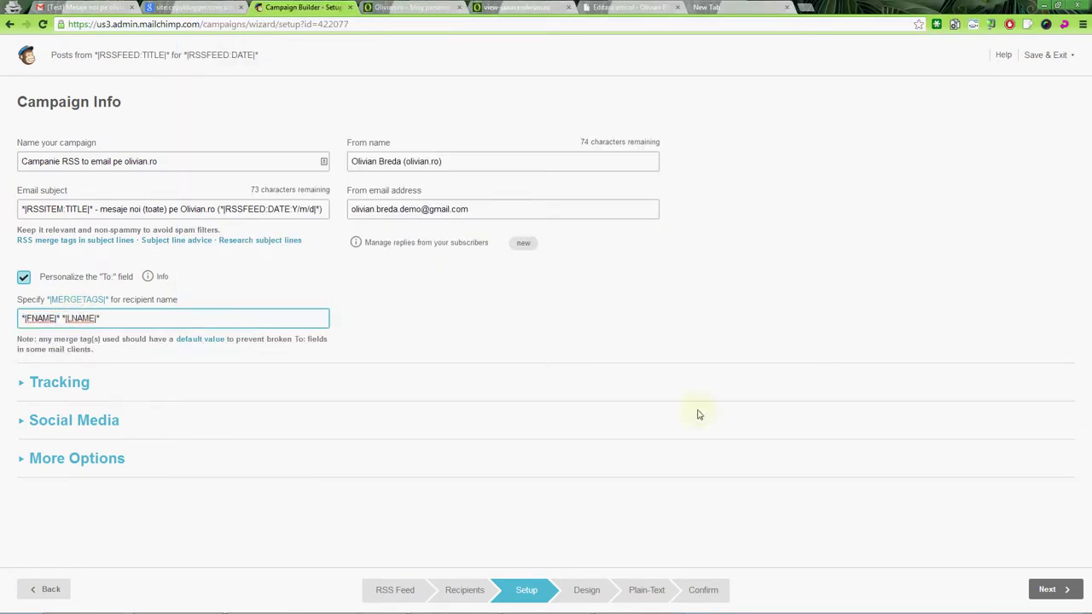
pyautogui.click(1061, 587)
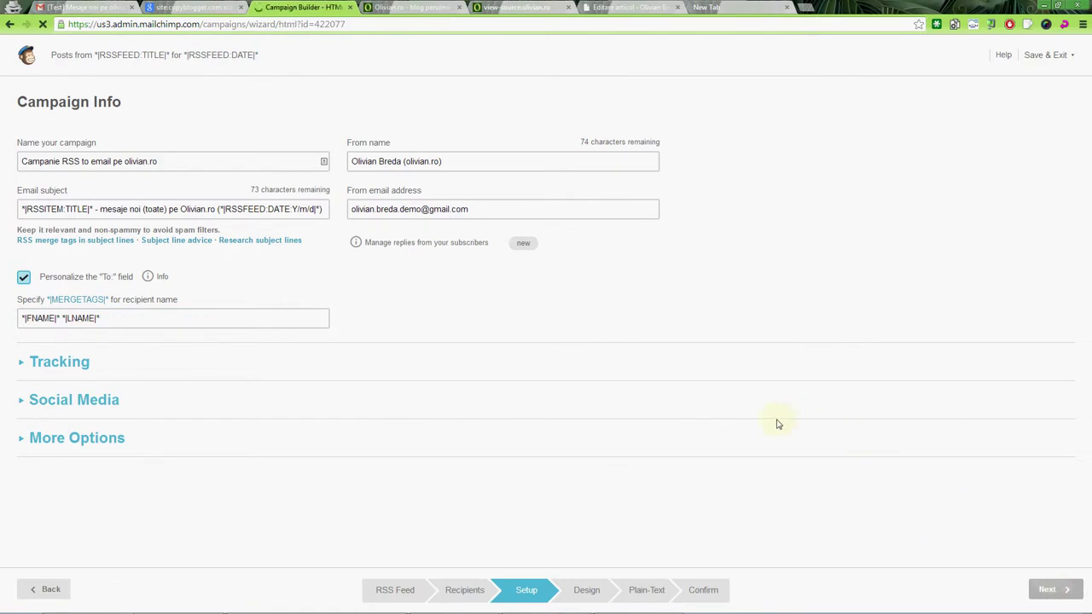
pyautogui.click(829, 347)
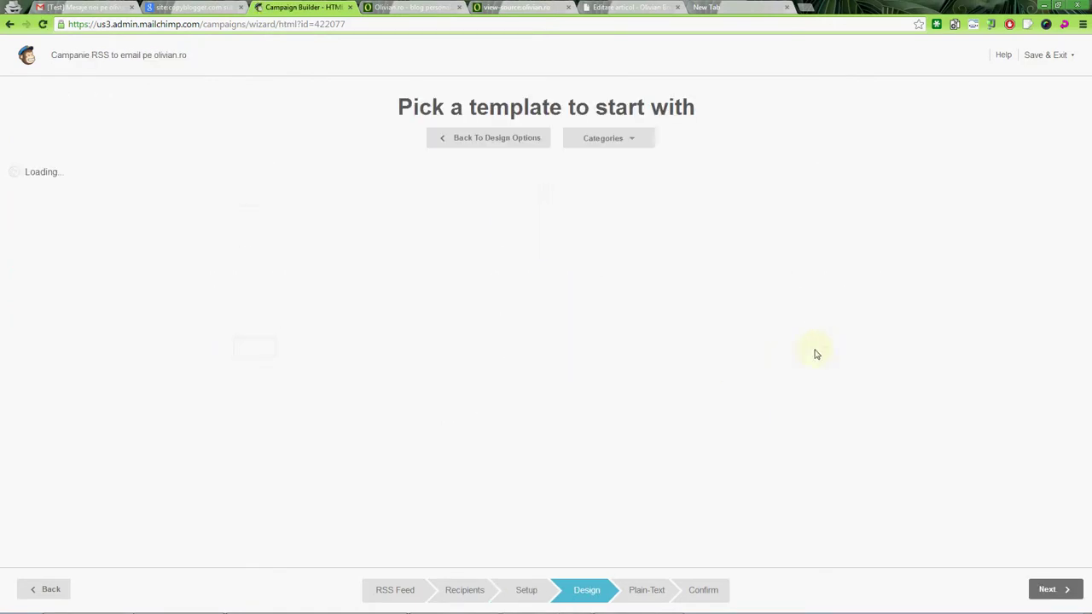
pyautogui.click(602, 138)
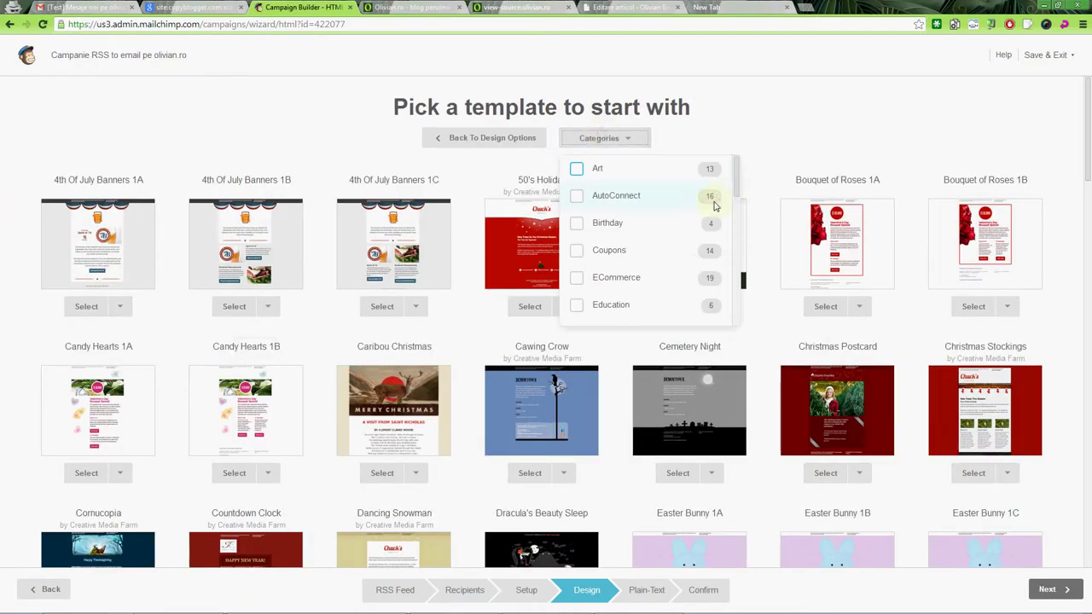
pyautogui.scroll(-5, 648, 230)
pyautogui.click(576, 243)
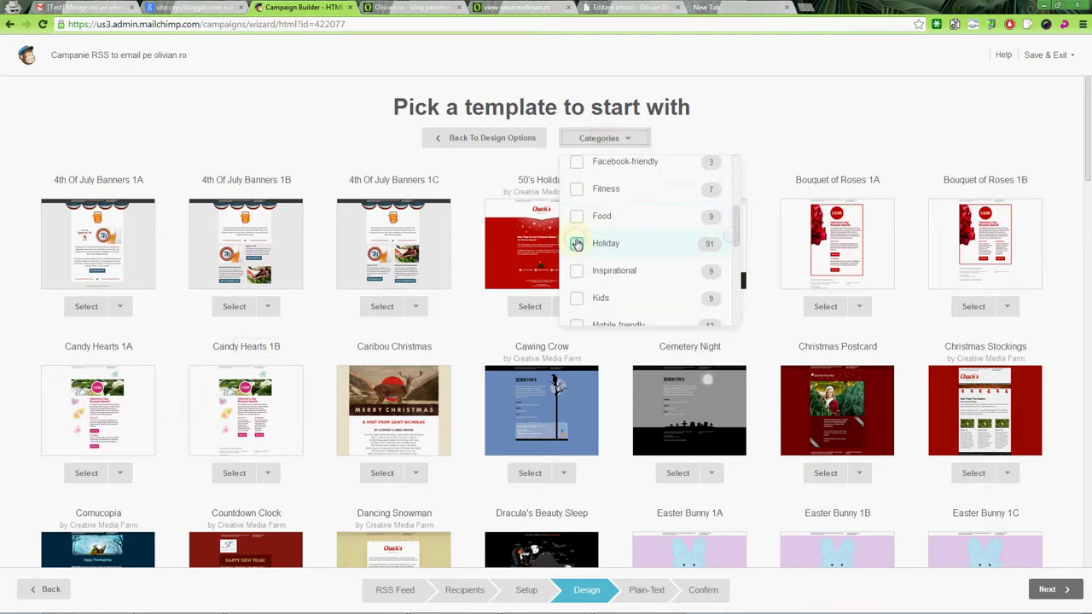
pyautogui.click(576, 243)
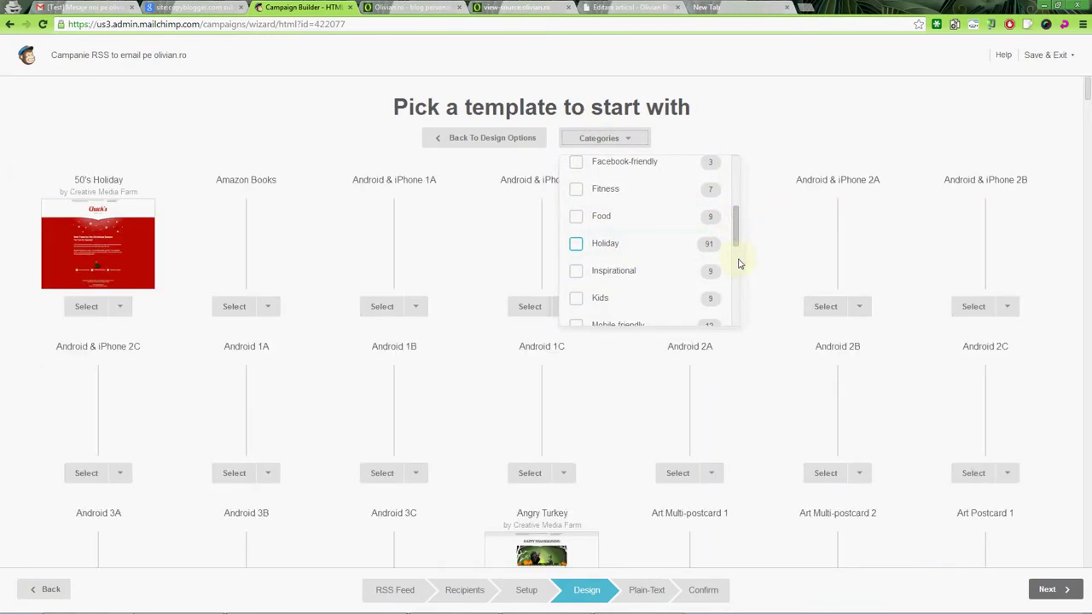
pyautogui.click(736, 251)
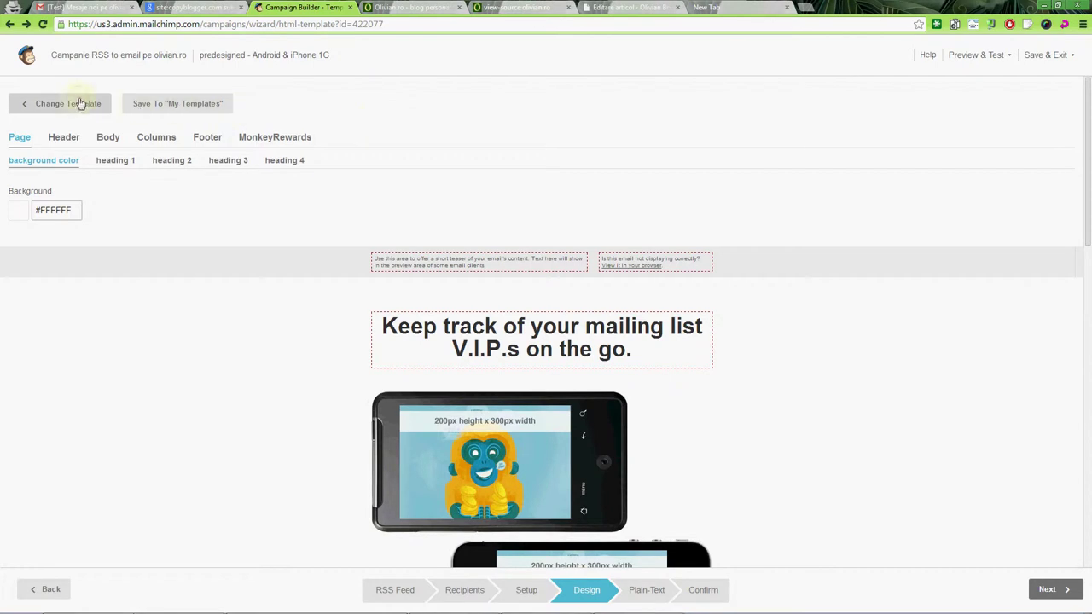
pyautogui.click(80, 103)
pyautogui.click(340, 421)
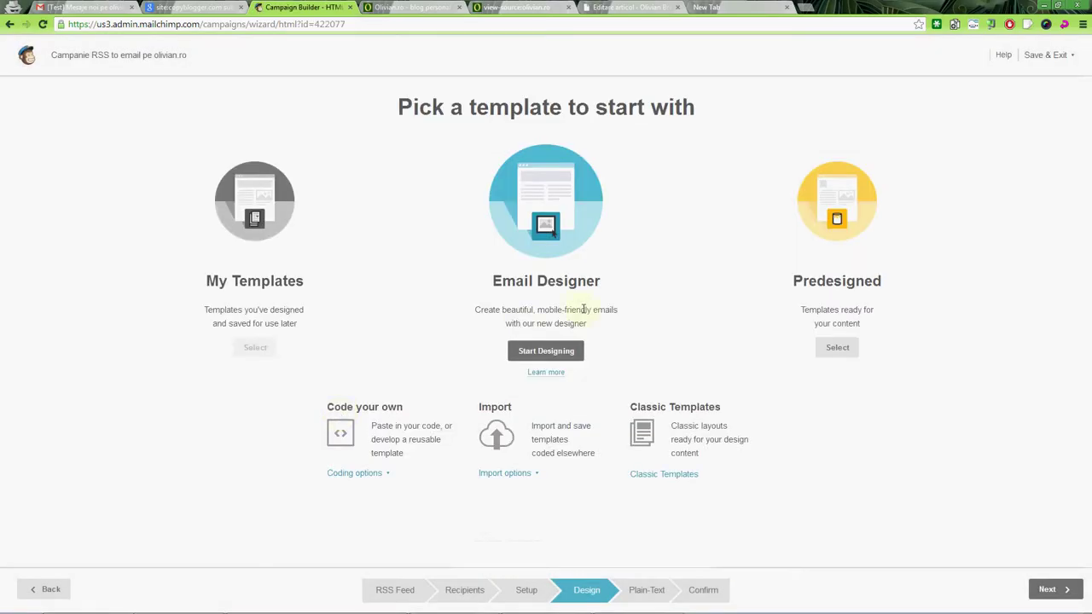
# Filter the predesigned templates to the RSS-To-Email category and choose the RSS 2A template.
pyautogui.click(837, 348)
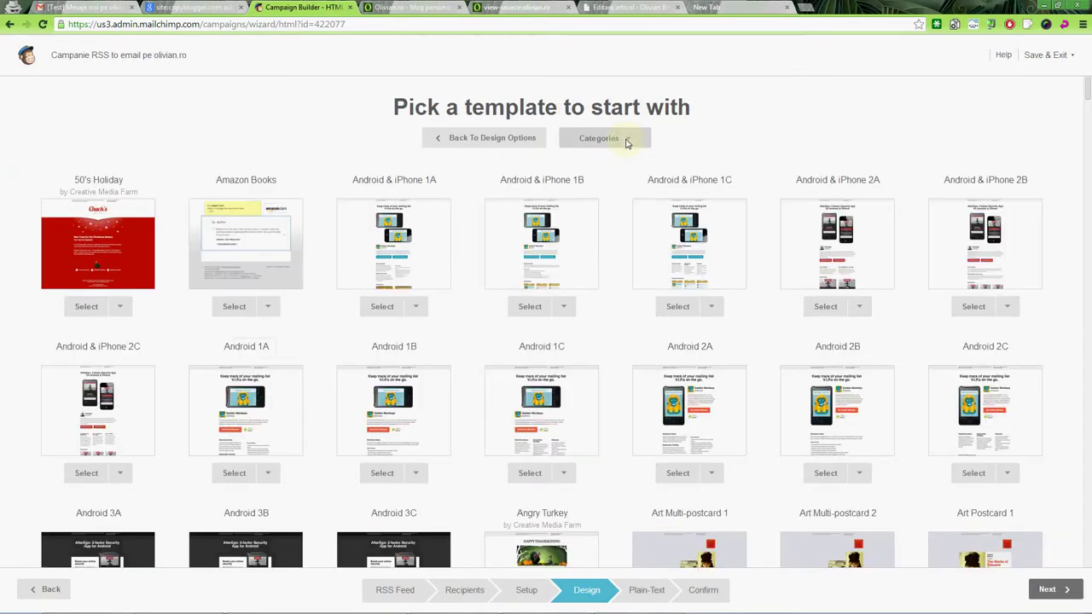
pyautogui.click(626, 139)
pyautogui.moveTo(736, 183); pyautogui.dragTo(743, 302)
pyautogui.click(577, 283)
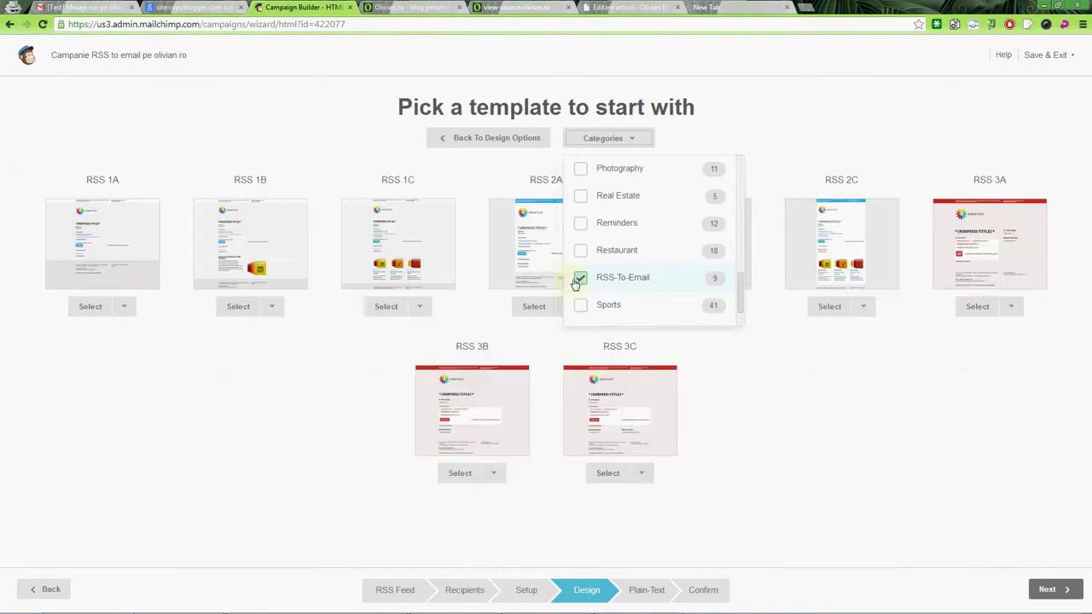
pyautogui.click(358, 401)
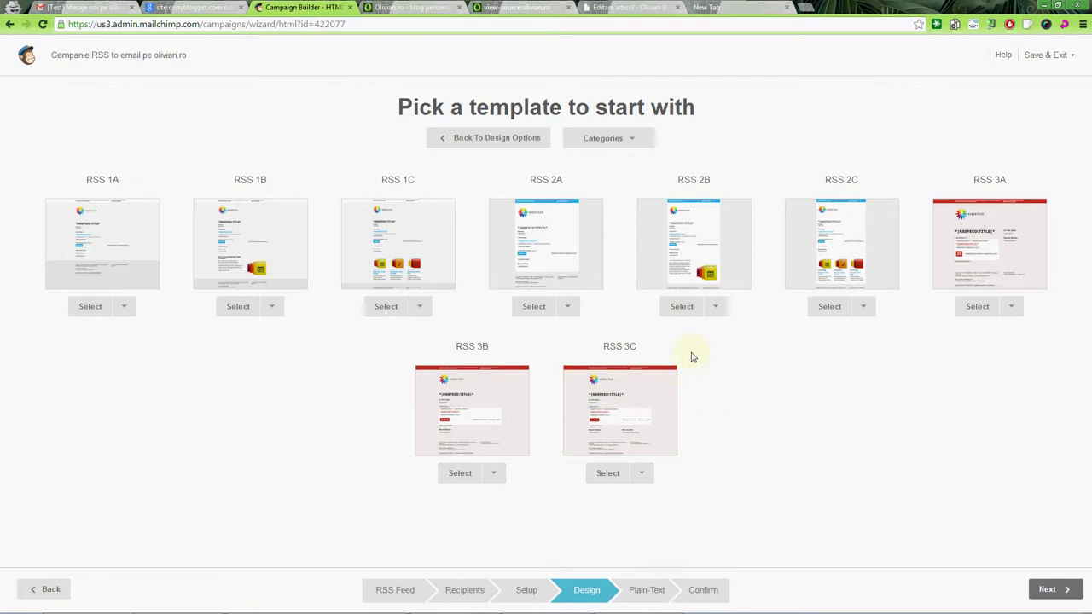
pyautogui.click(536, 309)
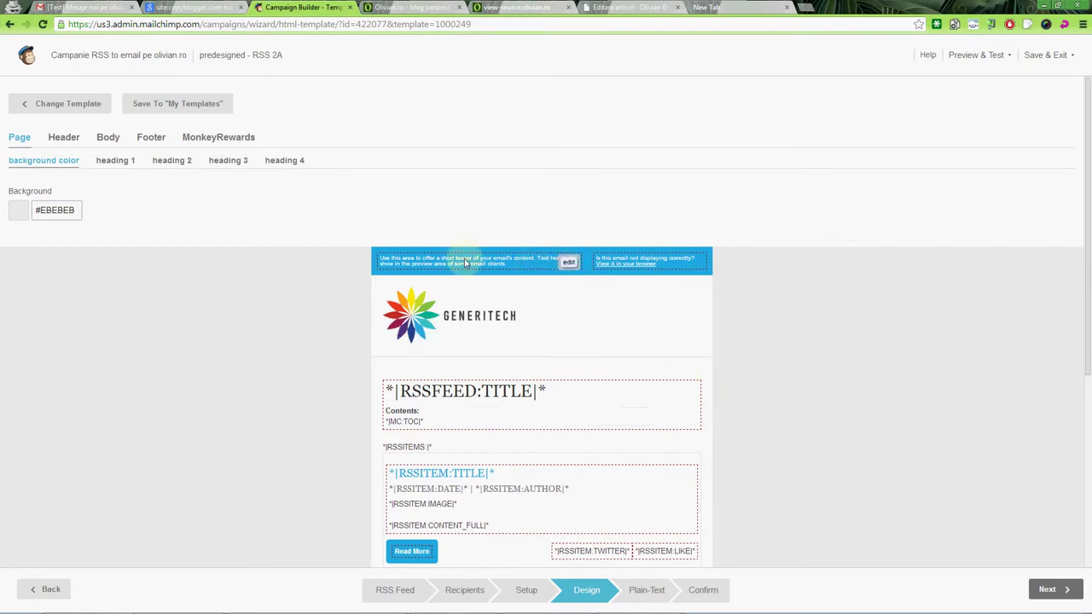
# Delete the placeholder teaser text from the blue preheader bar and save the block.
pyautogui.click(418, 268)
pyautogui.tripleClick(605, 175)
pyautogui.press('BackSpace')
pyautogui.click(980, 100)
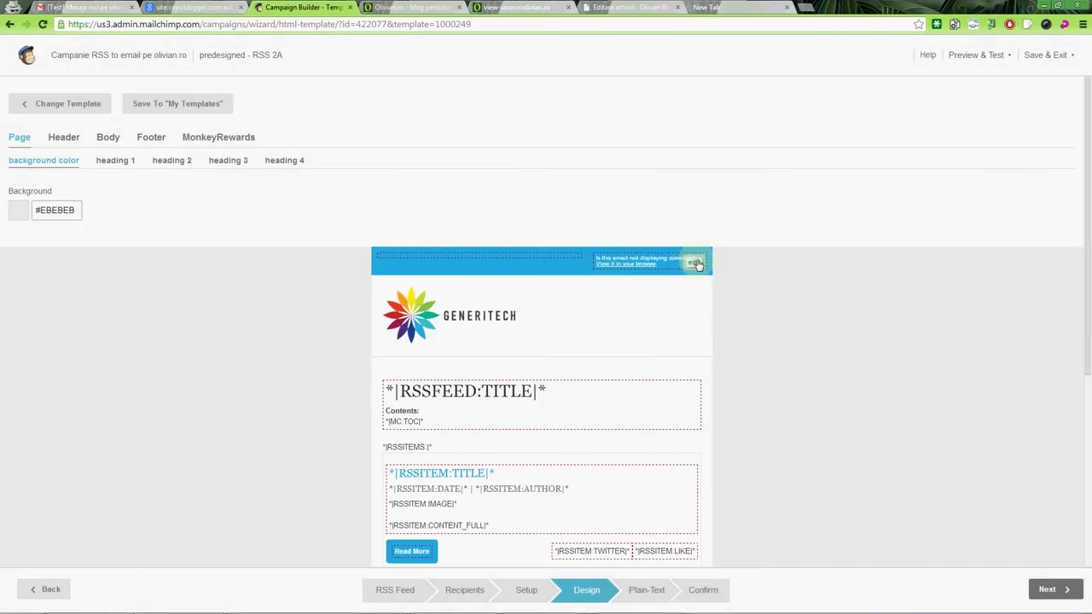
# Remove the "Is this email not displaying correctly?" line and its line break from the HTML source of the preheader's browser link block.
pyautogui.click(697, 261)
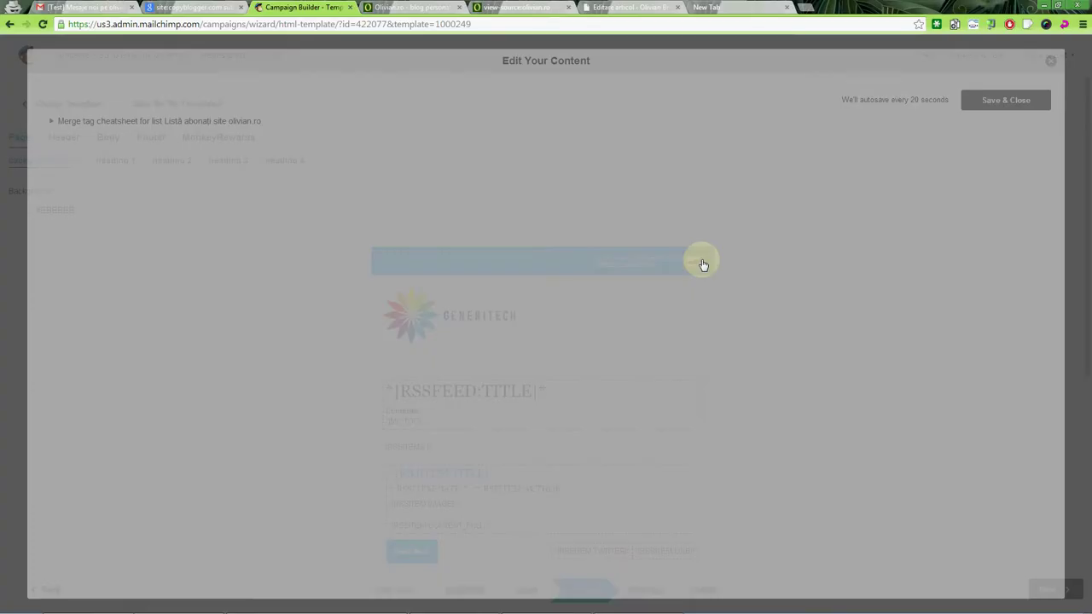
pyautogui.click(616, 126)
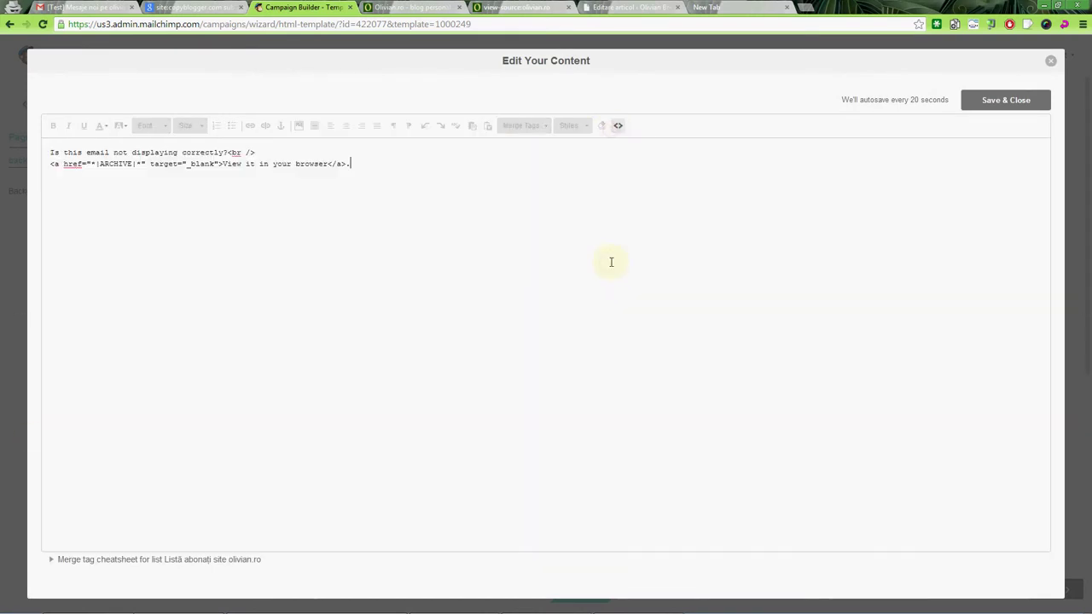
pyautogui.hotkey('shift', 'End')
pyautogui.press('Delete')
pyautogui.press('Delete')
pyautogui.press('End')
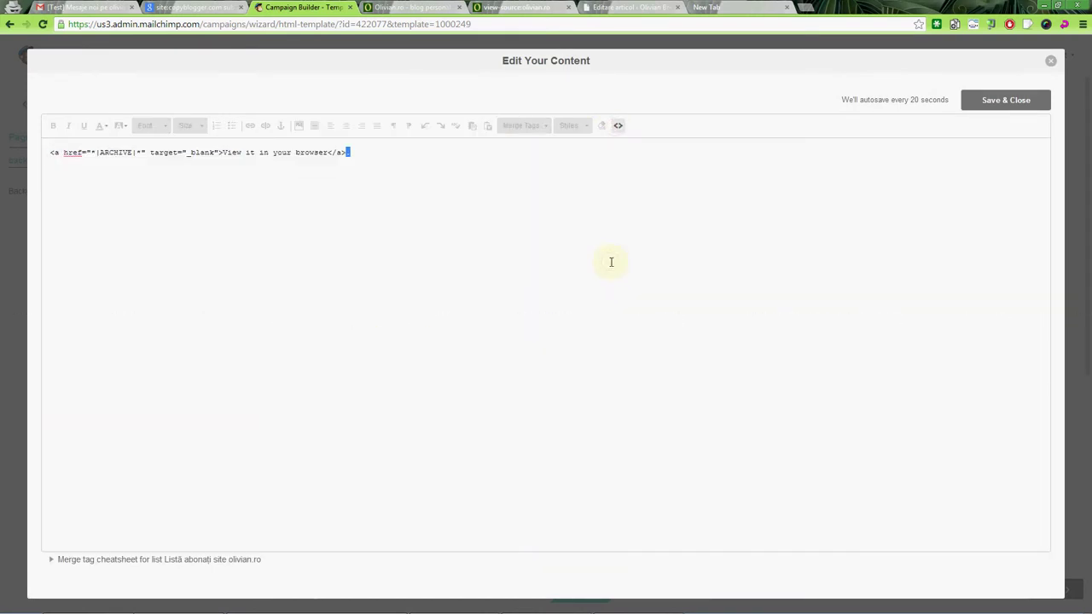
# Remove the period after the archive link, change the link text to "Afişează în browser" and save the block.
pyautogui.press('Left')
pyautogui.press('Left')
pyautogui.hotkey('ctrl', 'shift', 'Left')
pyautogui.hotkey('ctrl', 'shift', 'Left')
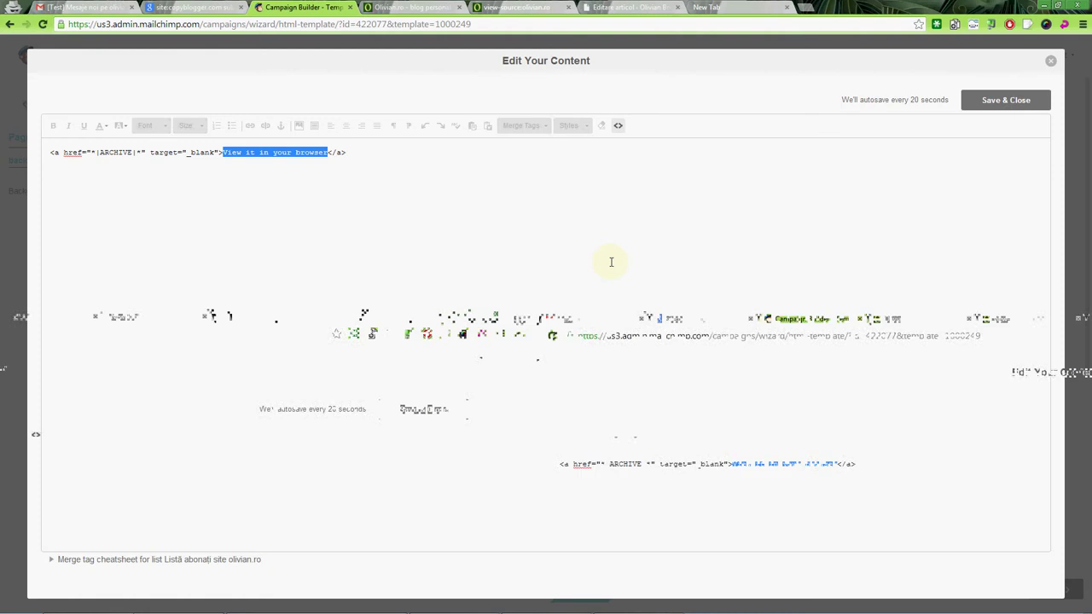
pyautogui.write('Afişează i')
pyautogui.write('n browser.')
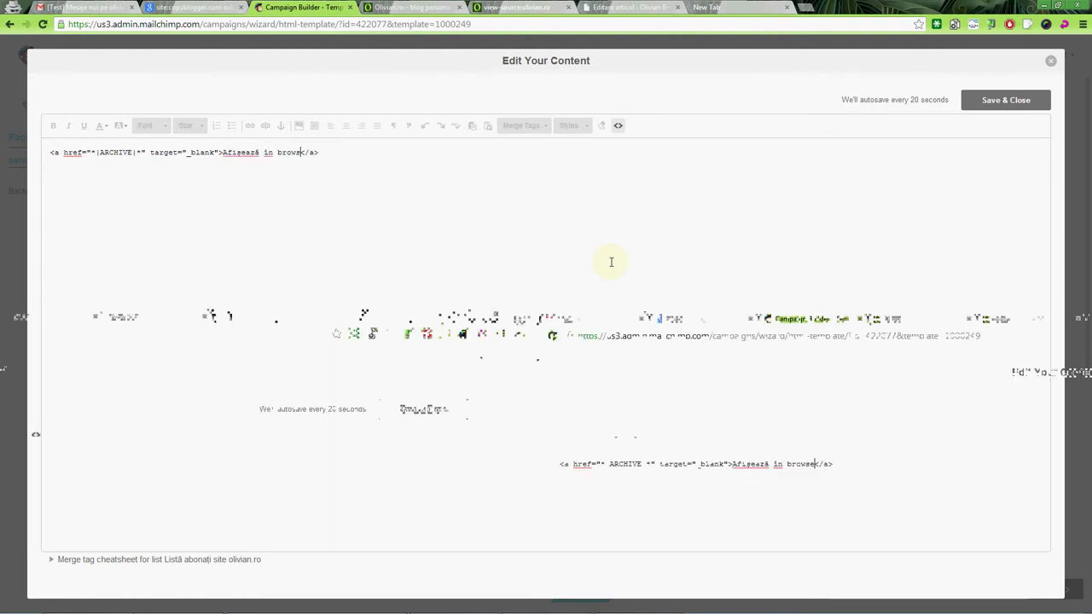
pyautogui.click(989, 100)
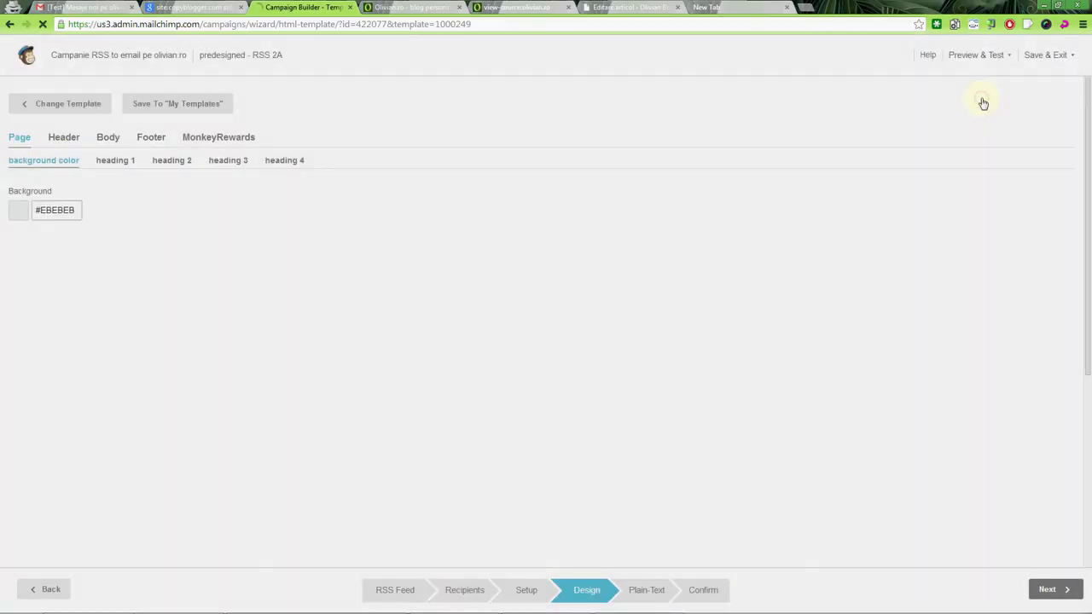
# Change the "Recent Posts" heading above the recent articles tag to "Articole recente:" and save the block.
pyautogui.scroll(-3, 801, 273)
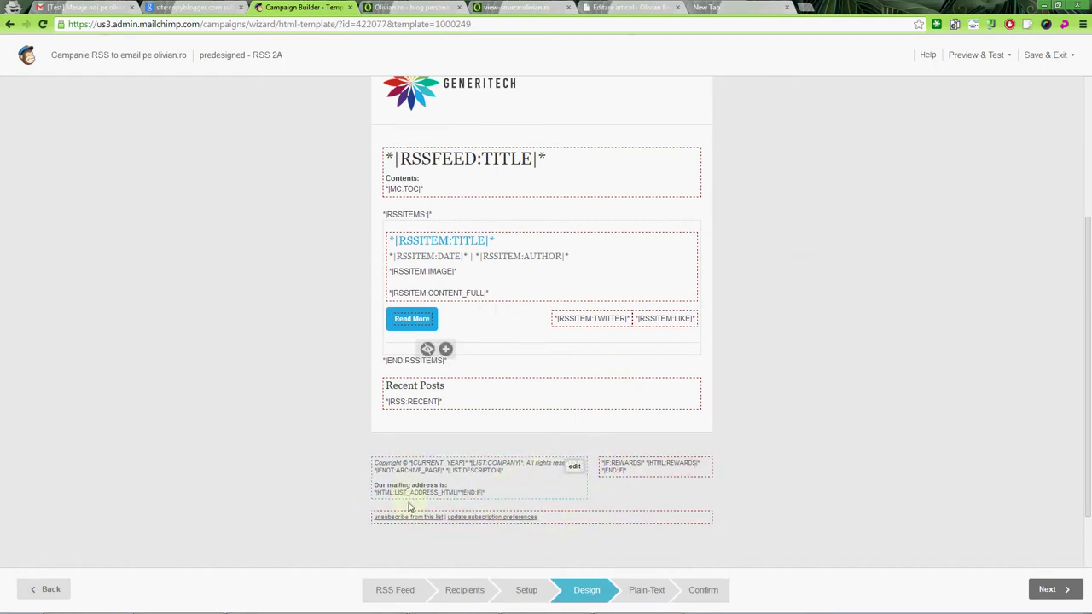
pyautogui.scroll(1, 495, 415)
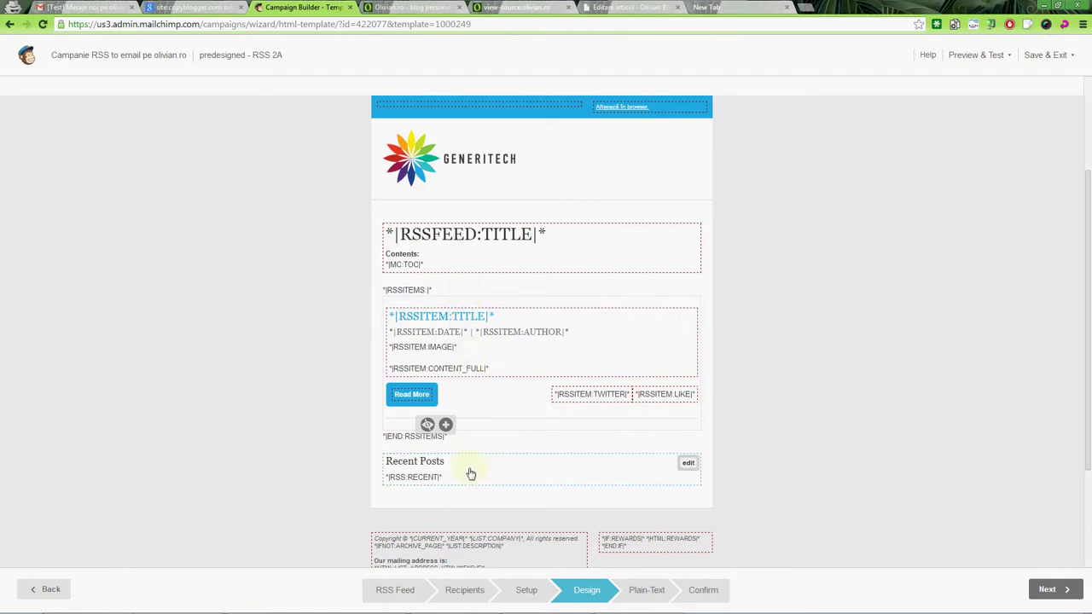
pyautogui.click(674, 464)
pyautogui.write('A')
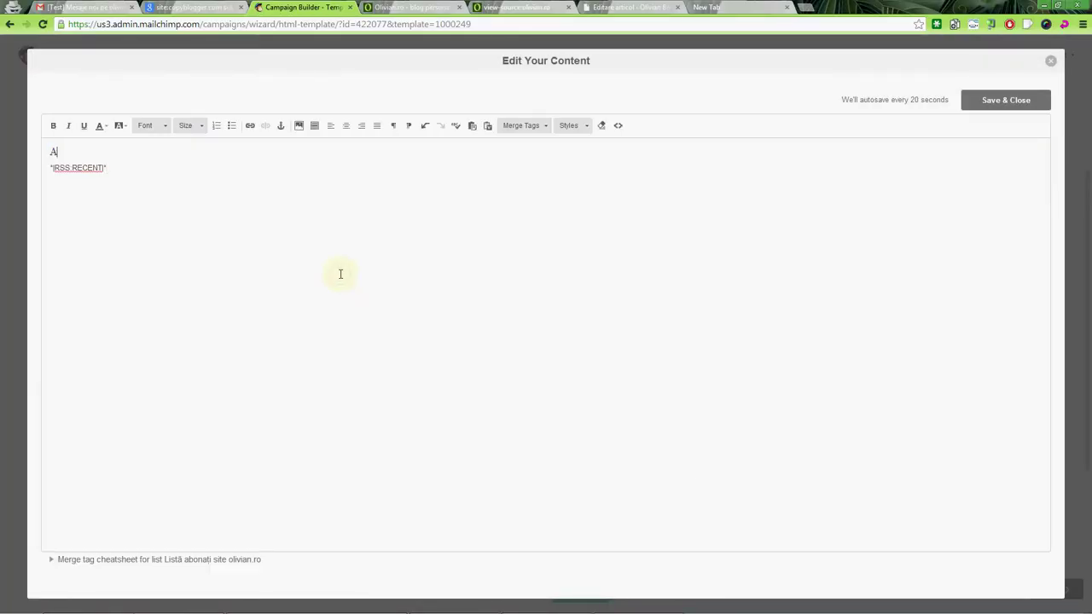
pyautogui.write('rticole recente.')
pyautogui.press('BackSpace')
pyautogui.write(':')
pyautogui.press('Down')
pyautogui.hotkey('shift', 'Home')
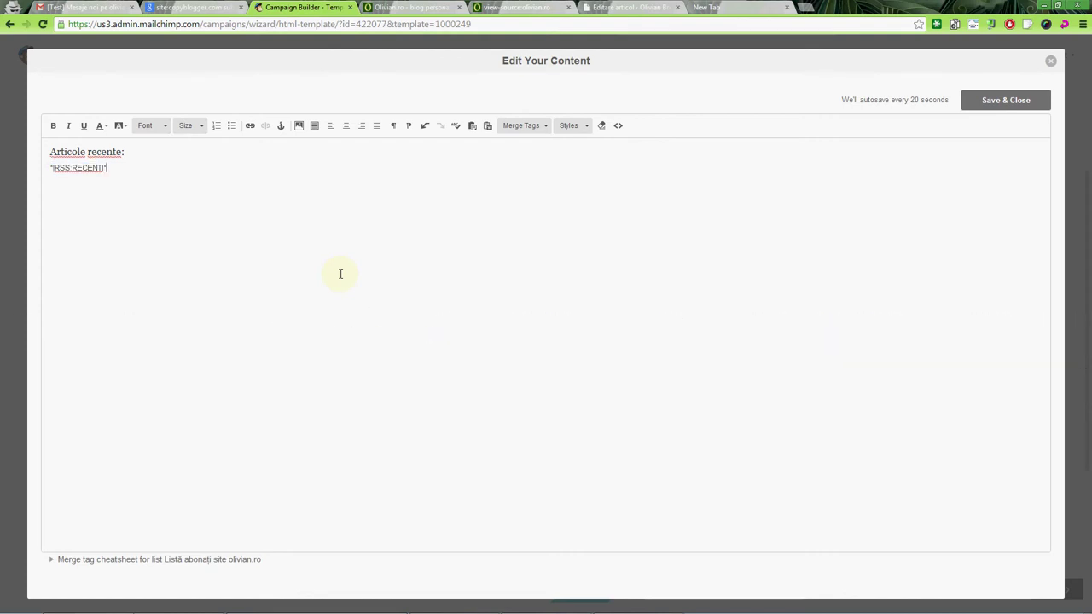
pyautogui.click(987, 100)
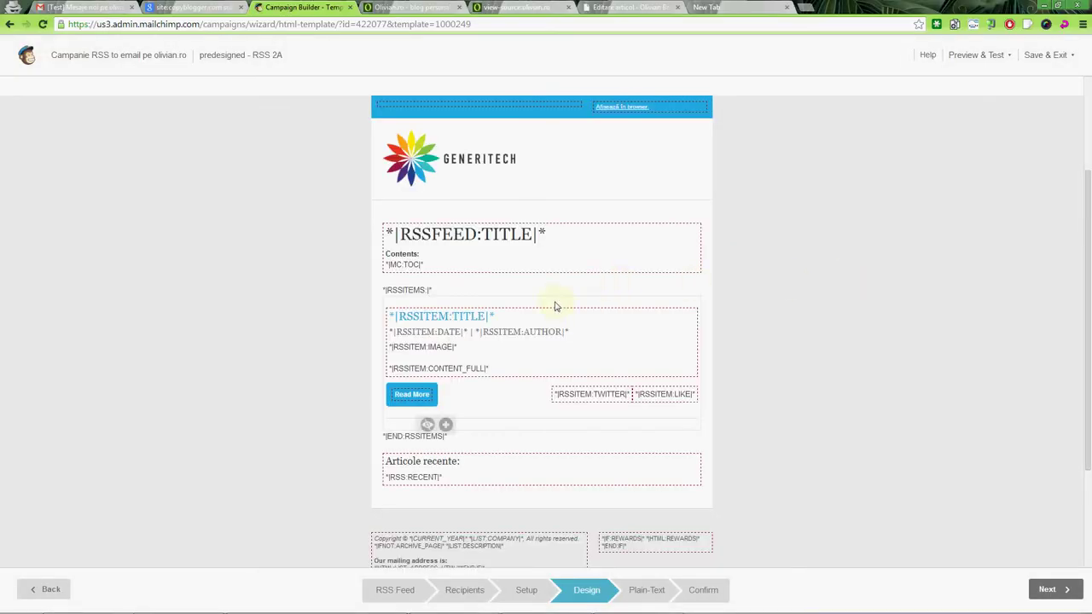
# Examine the merge tags in the feed title block and the RSS item block, closing each editor without saving.
pyautogui.moveTo(617, 242)
pyautogui.click(690, 234)
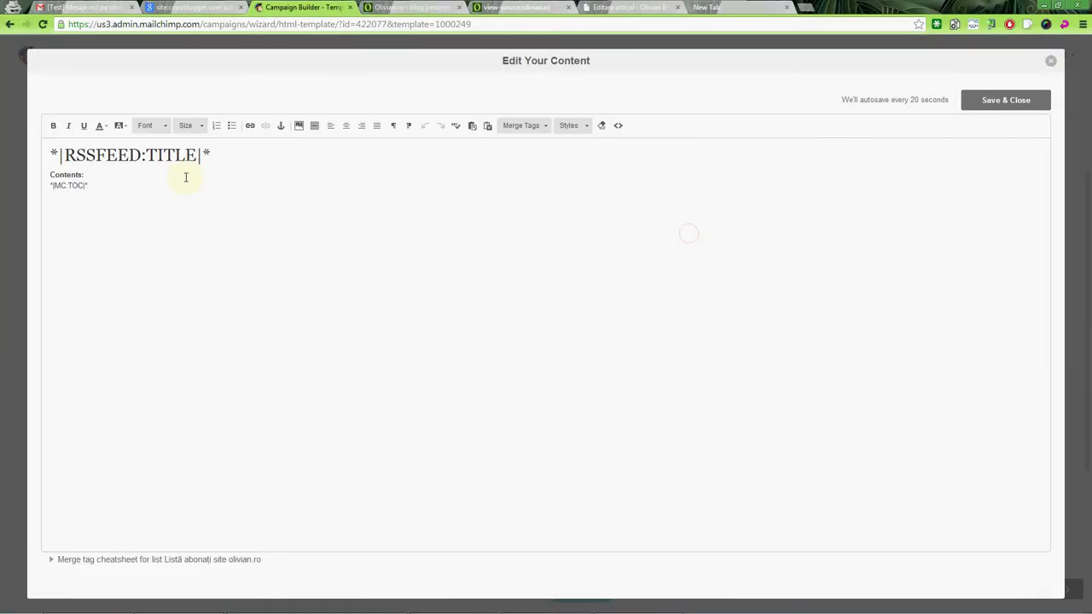
pyautogui.click(218, 155)
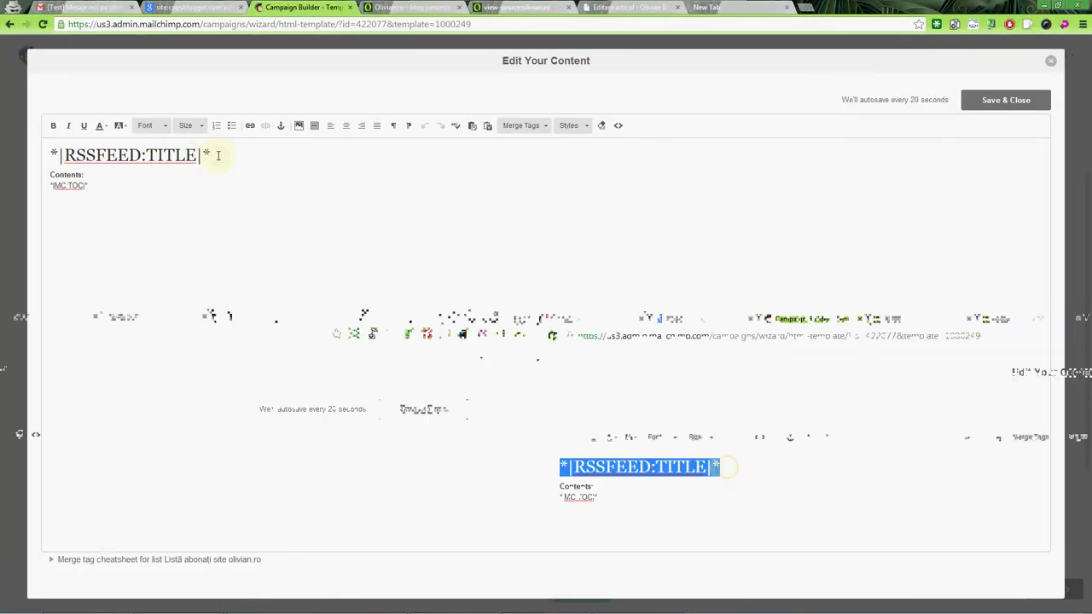
pyautogui.tripleClick(218, 155)
pyautogui.click(217, 155)
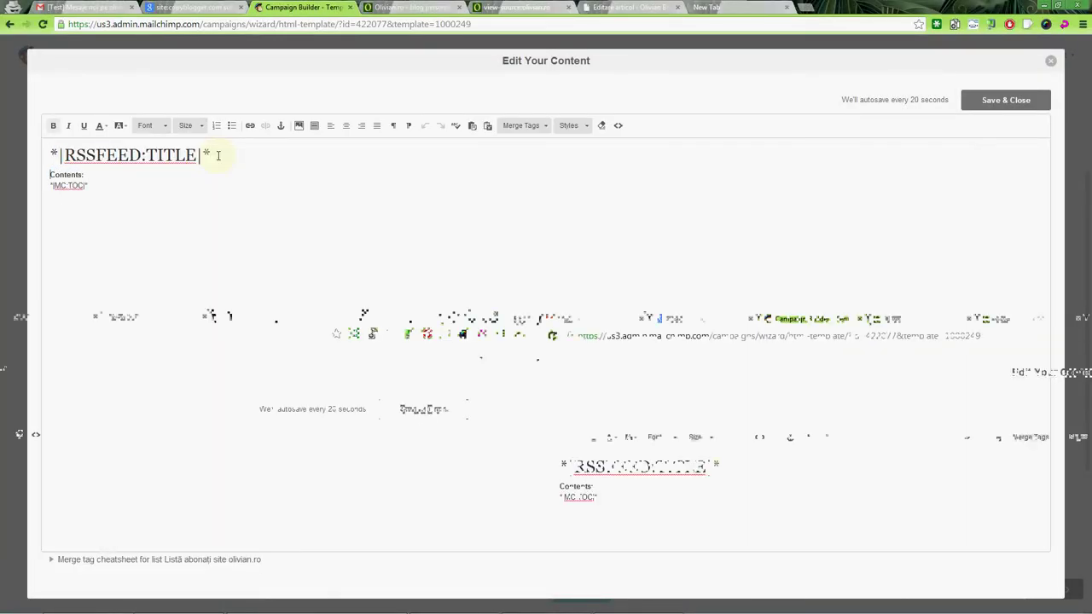
pyautogui.press('Down')
pyautogui.moveTo(218, 155); pyautogui.dragTo(47, 143)
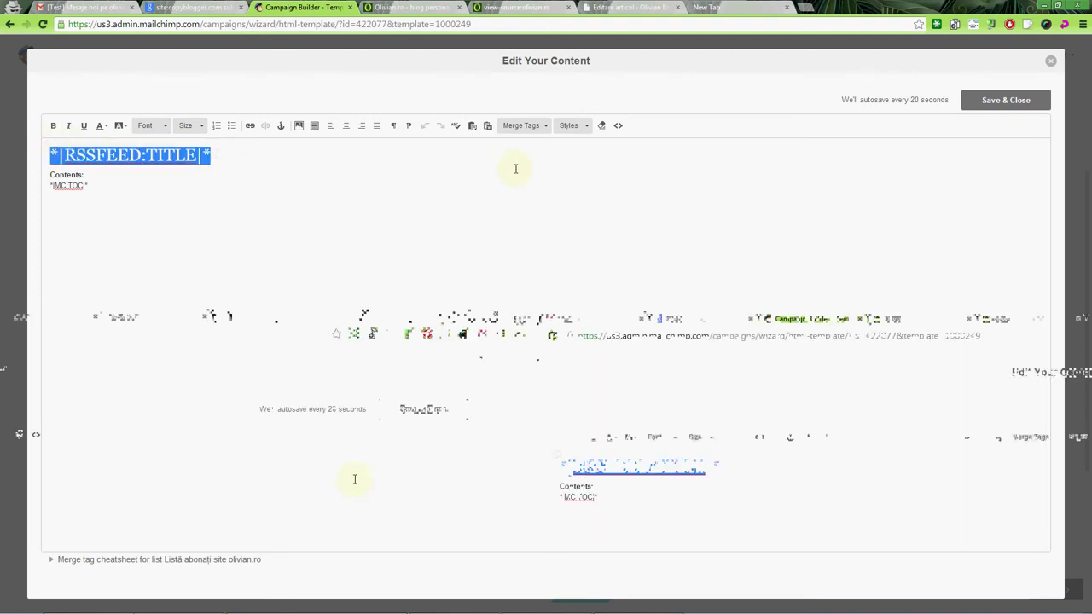
pyautogui.click(1050, 61)
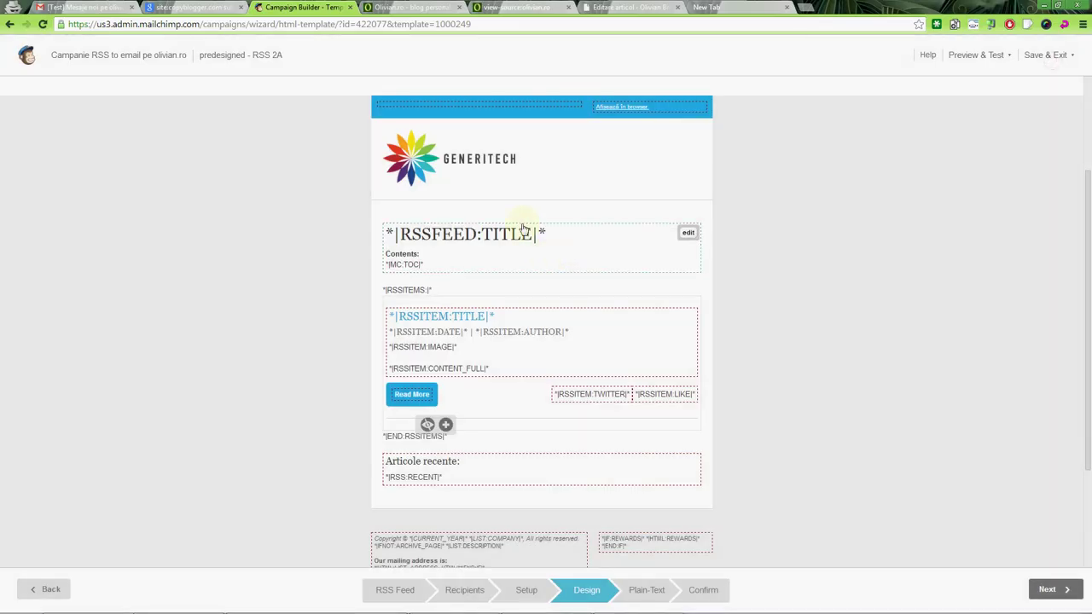
pyautogui.moveTo(490, 164)
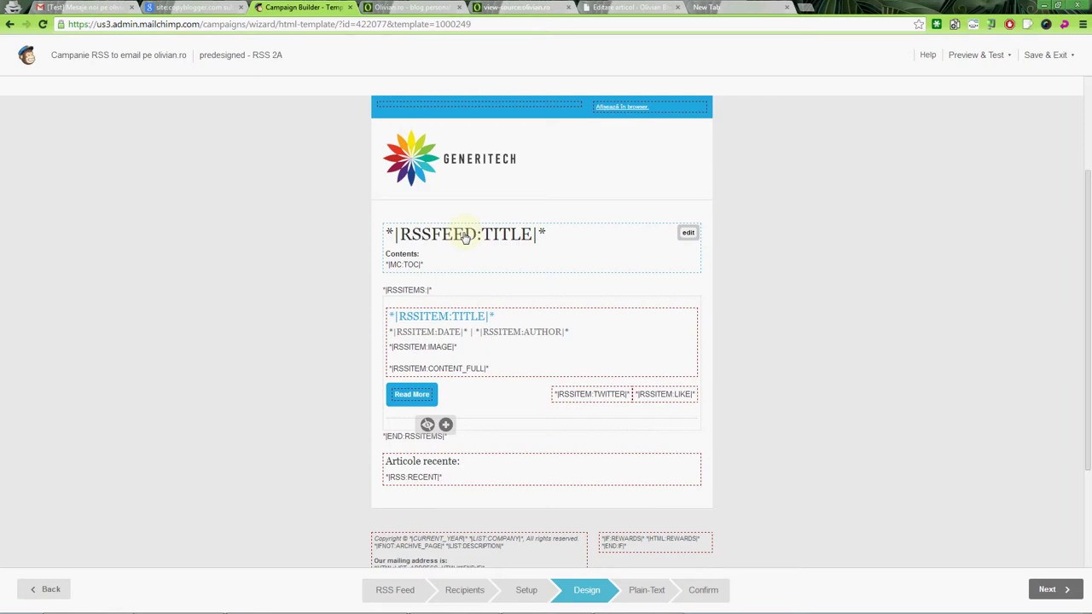
pyautogui.moveTo(453, 316)
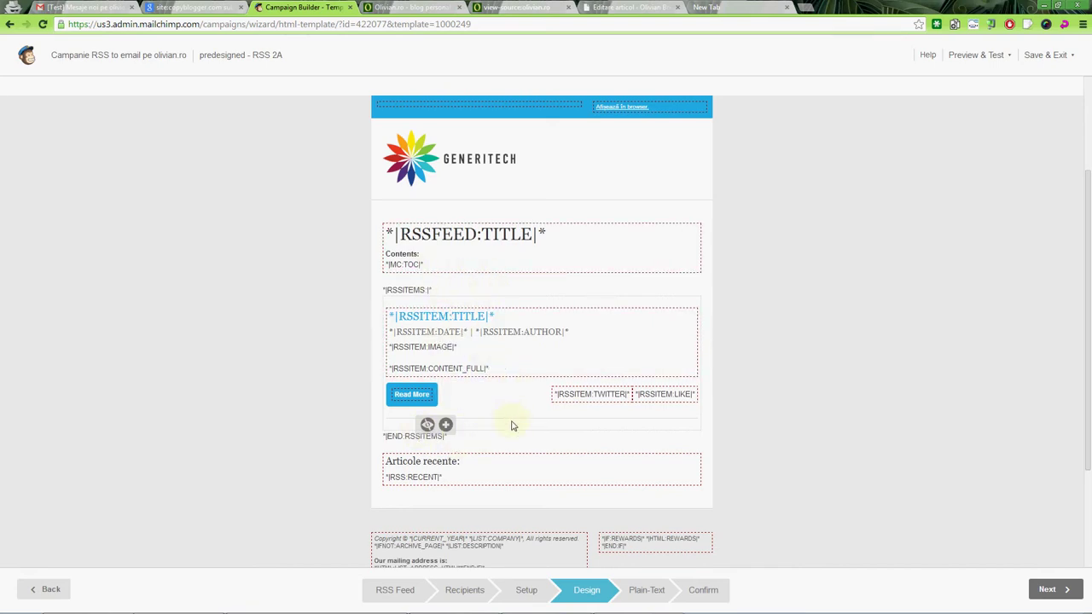
pyautogui.click(687, 317)
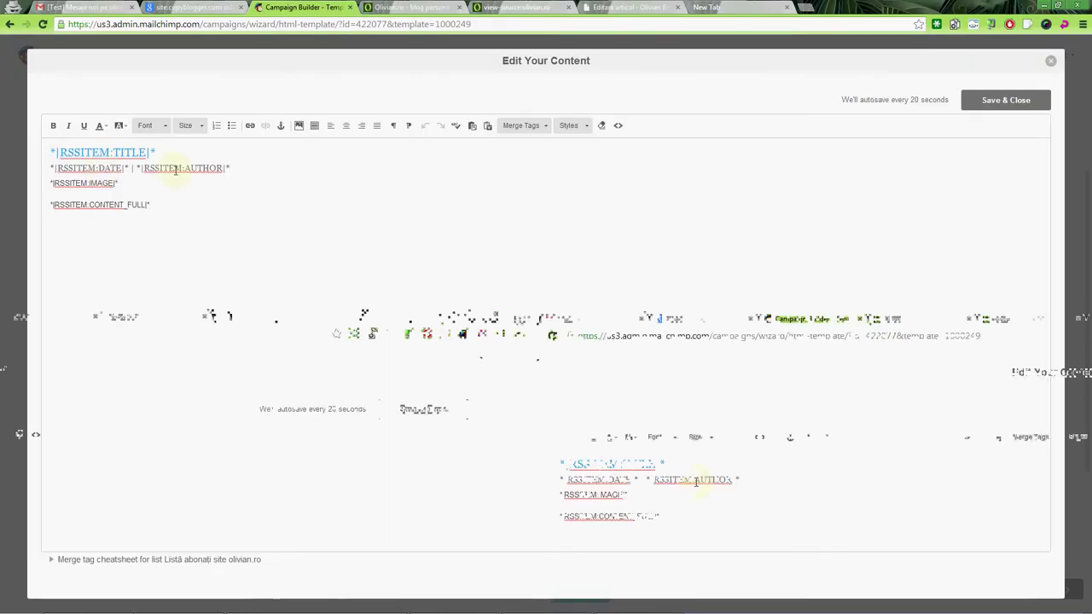
pyautogui.click(117, 220)
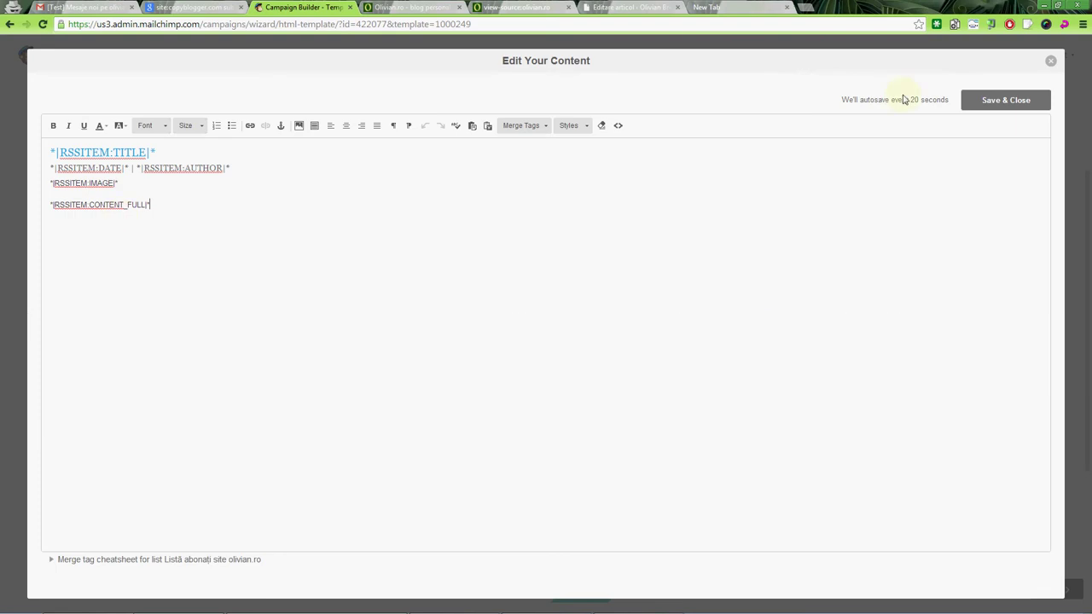
pyautogui.click(1050, 61)
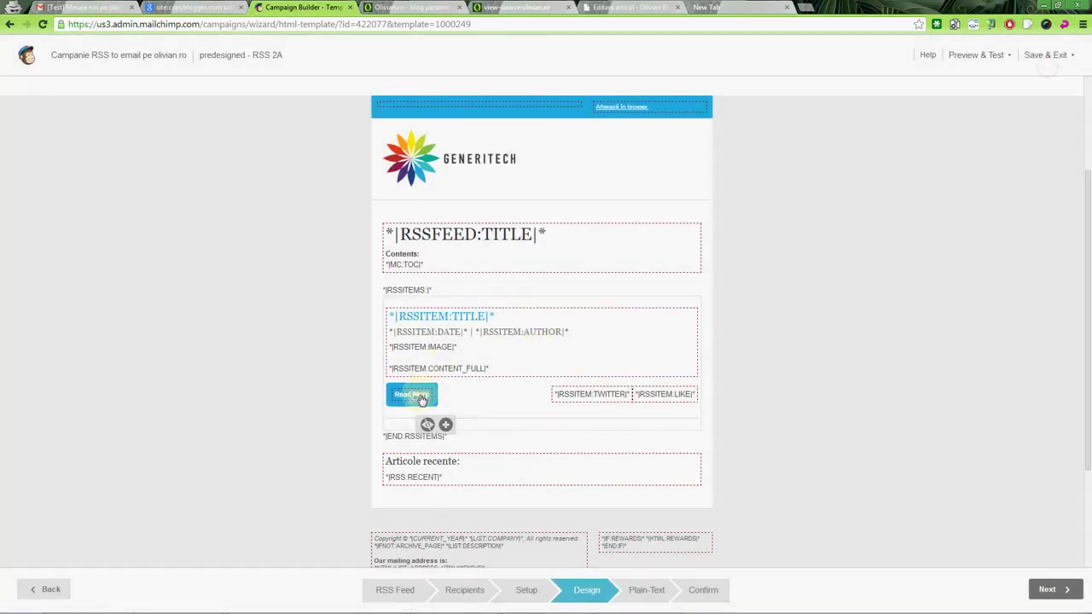
# Replace the "Read More" link text in the button's HTML source with "Vezi articolul pe blog și comentează." and save the block.
pyautogui.click(414, 393)
pyautogui.click(516, 167)
pyautogui.click(617, 125)
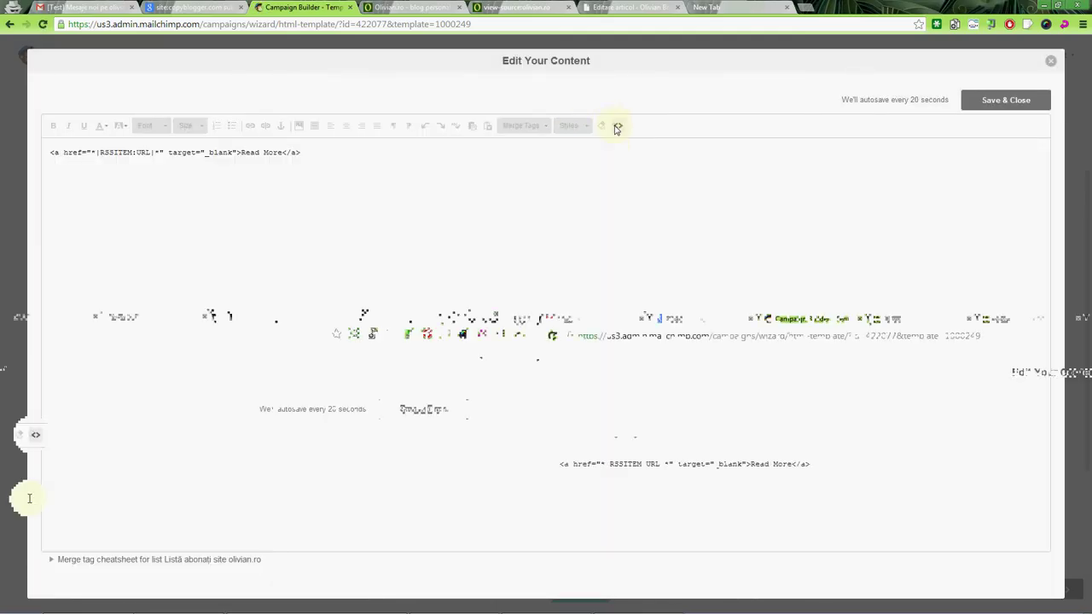
pyautogui.press('Left')
pyautogui.press('Left')
pyautogui.hotkey('ctrl', 'shift', 'Left')
pyautogui.hotkey('ctrl', 'shift', 'Left')
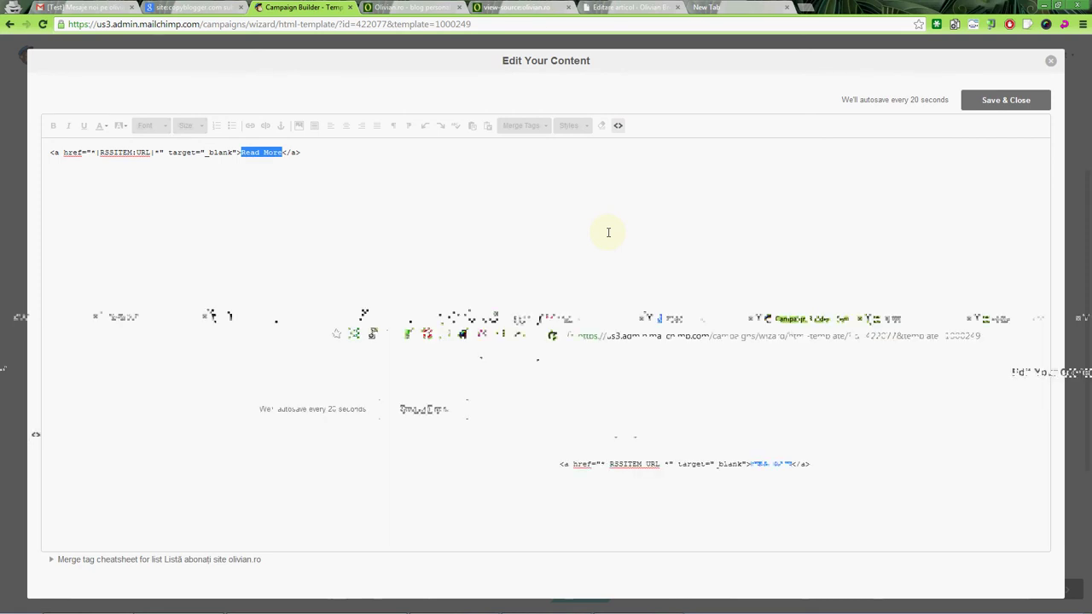
pyautogui.press('BackSpace')
pyautogui.write('Vezi articolul pe ')
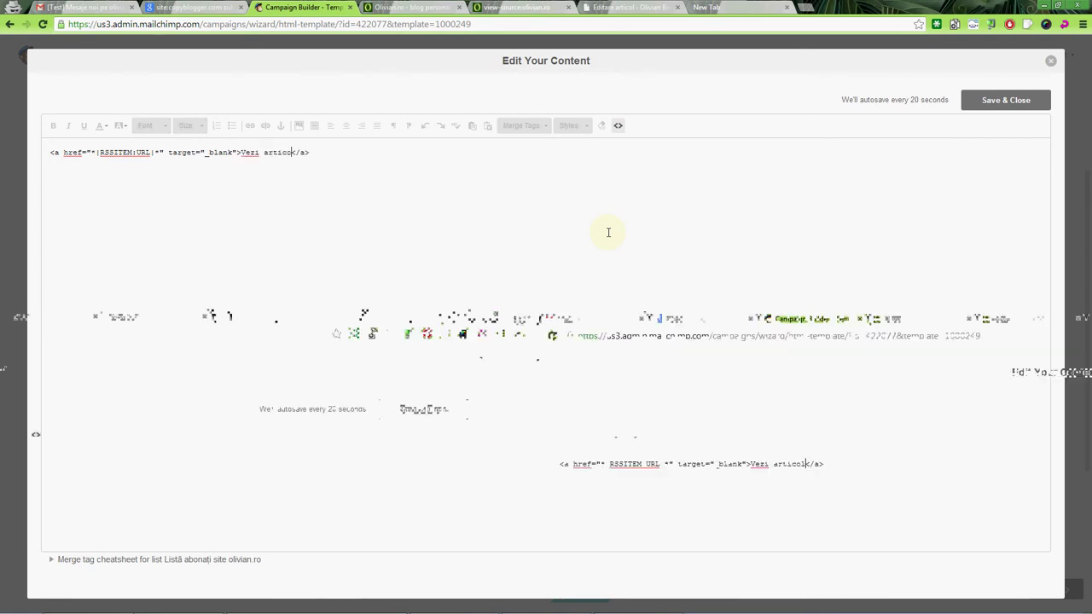
pyautogui.write('blog si comne')
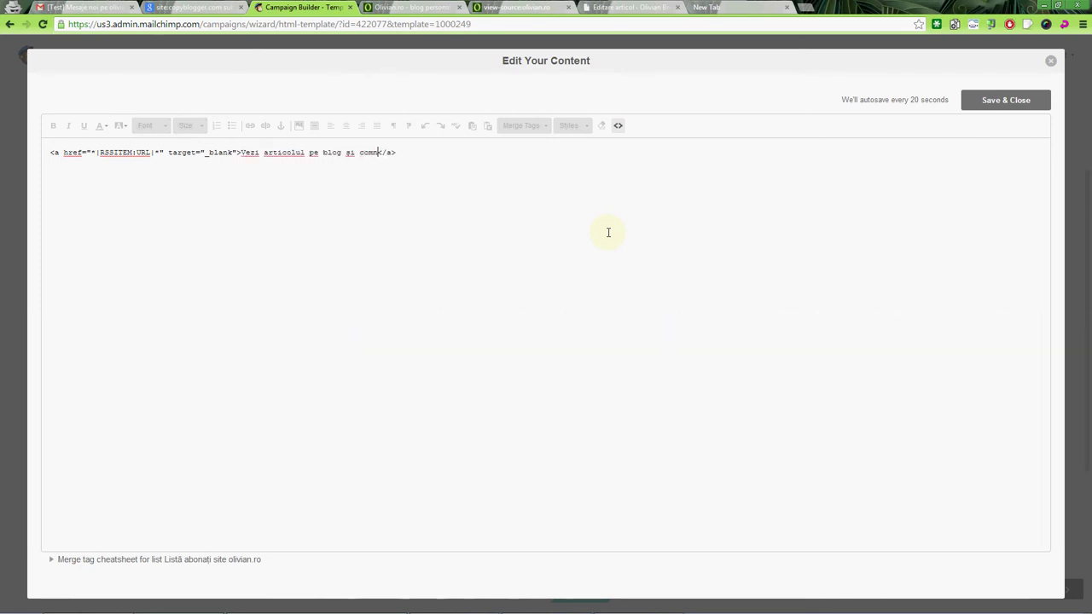
pyautogui.write('entează.')
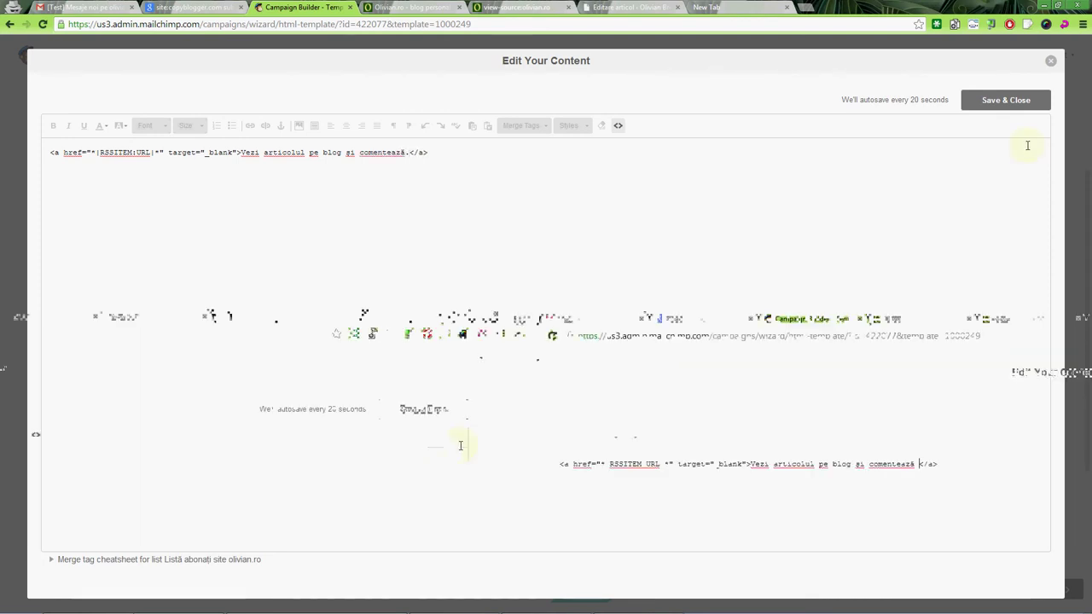
pyautogui.click(1004, 100)
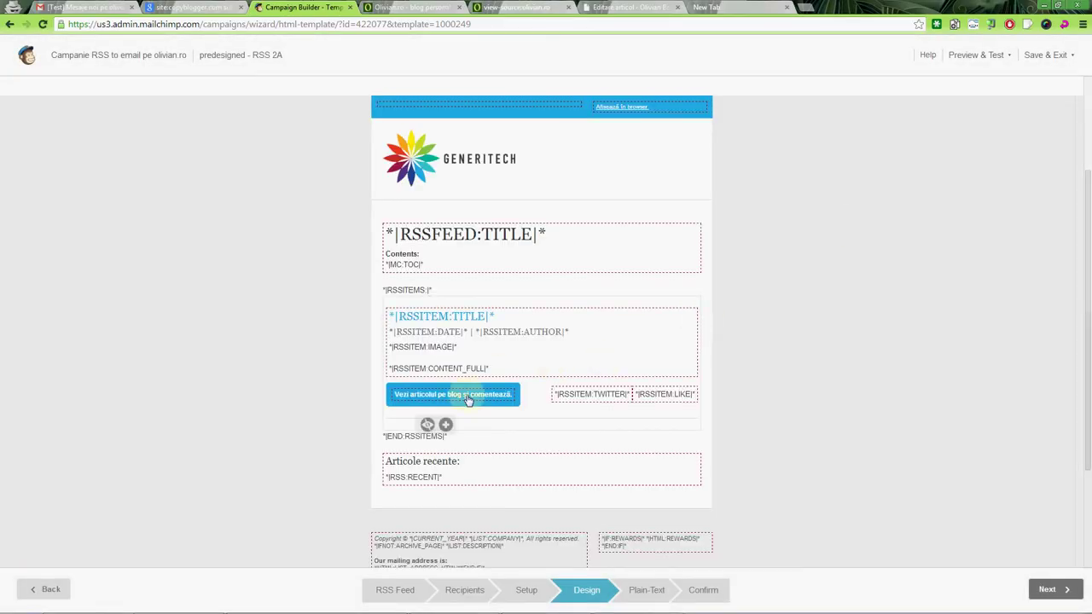
# Open the popup preview of the campaign, examine the email from header to footer links, and close the preview.
pyautogui.moveTo(465, 400)
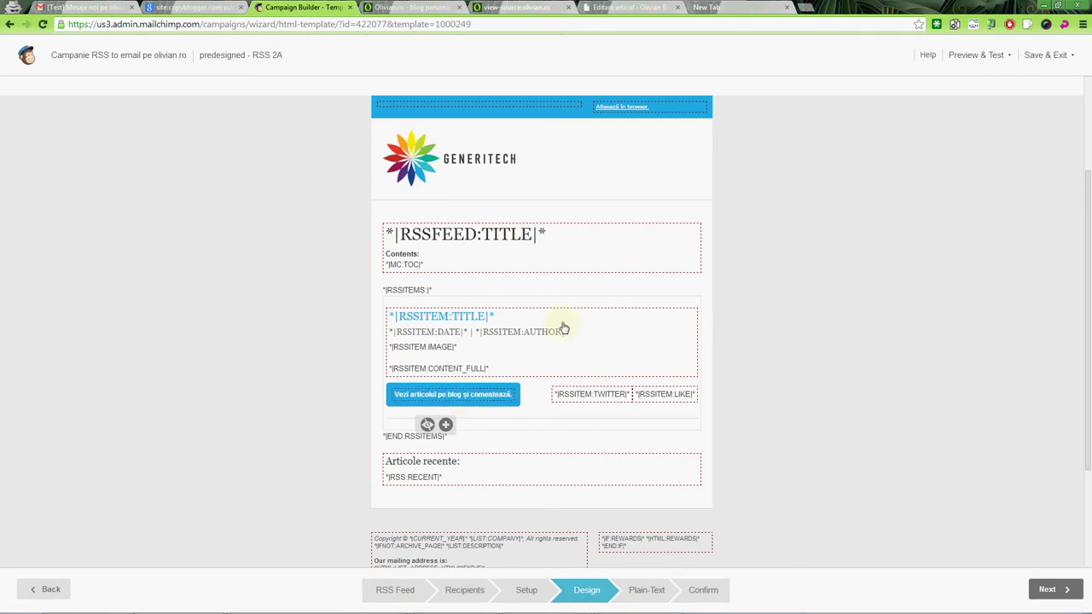
pyautogui.click(975, 54)
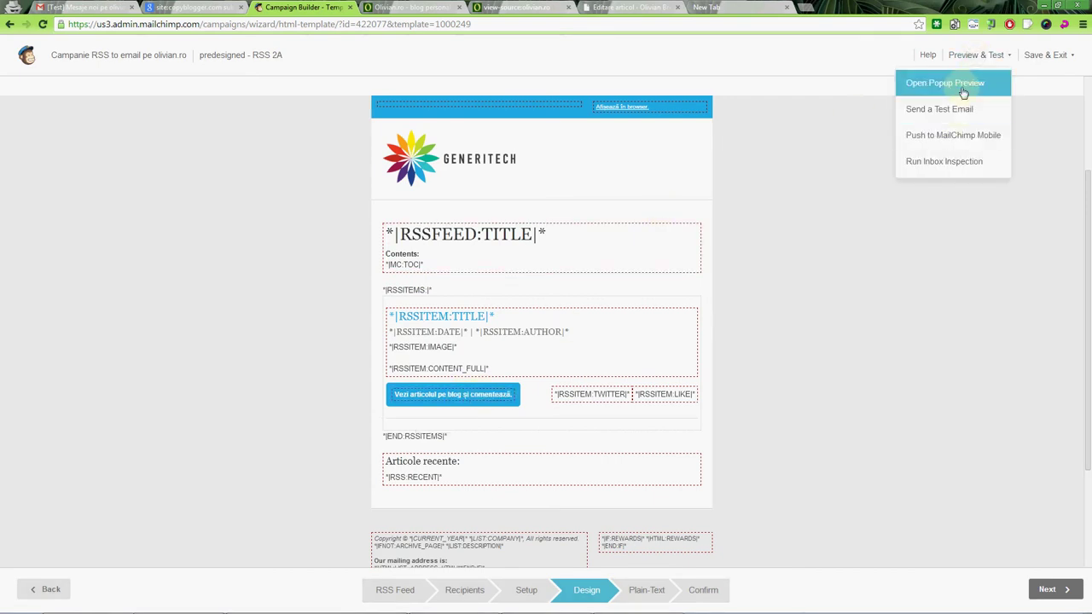
pyautogui.click(962, 83)
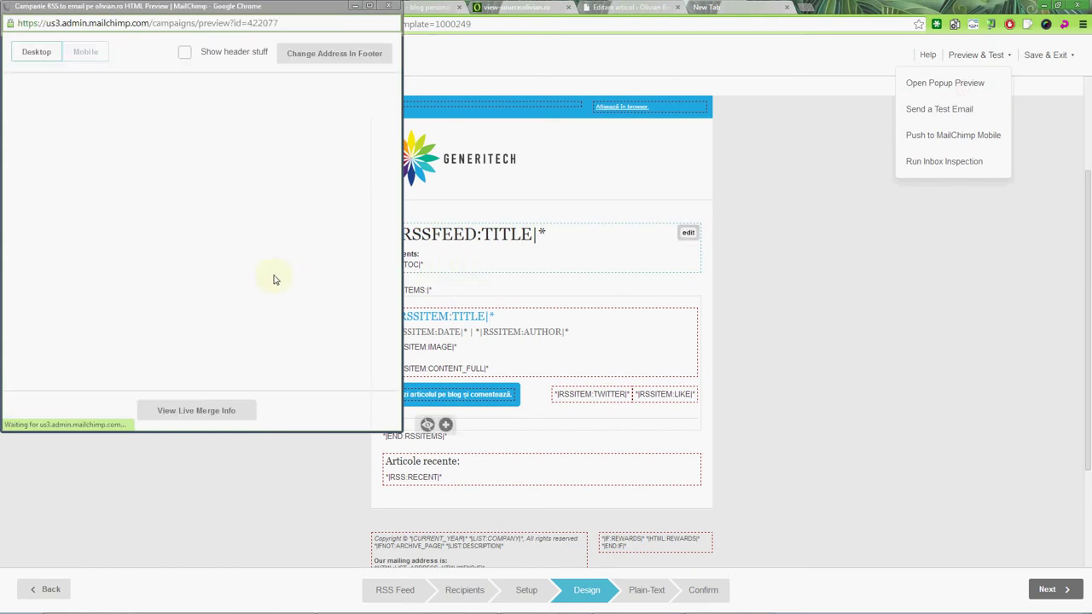
pyautogui.scroll(-1, 274, 278)
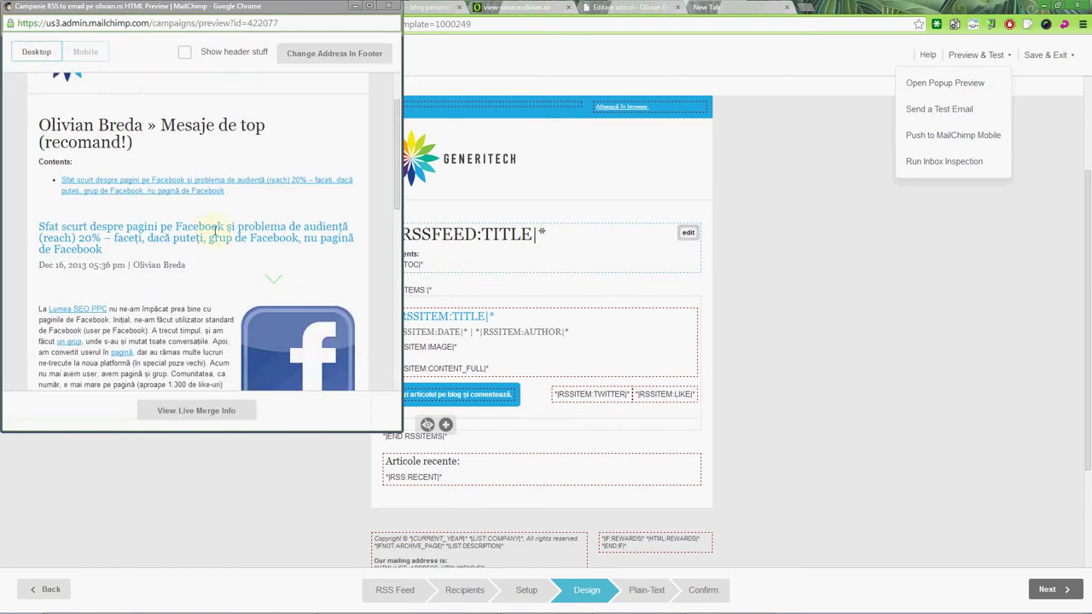
pyautogui.scroll(1, 202, 258)
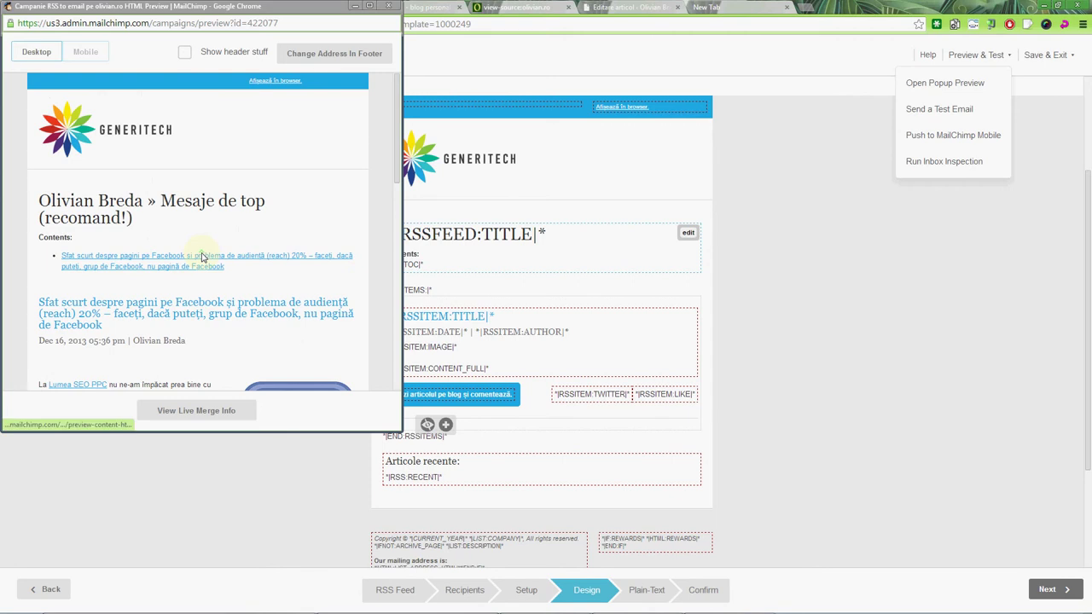
pyautogui.scroll(-8, 213, 282)
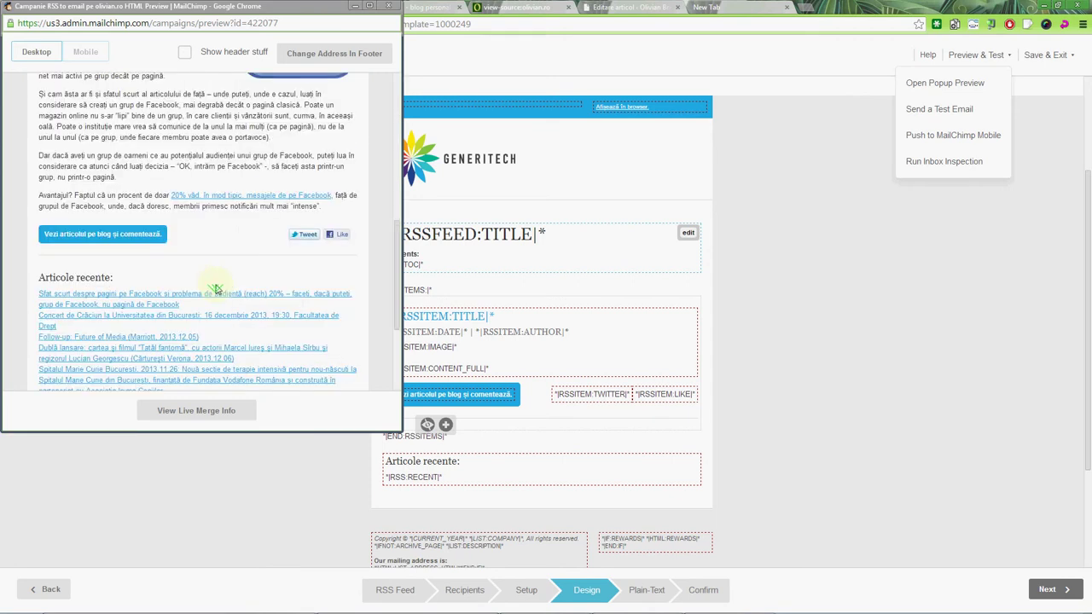
pyautogui.scroll(8, 239, 288)
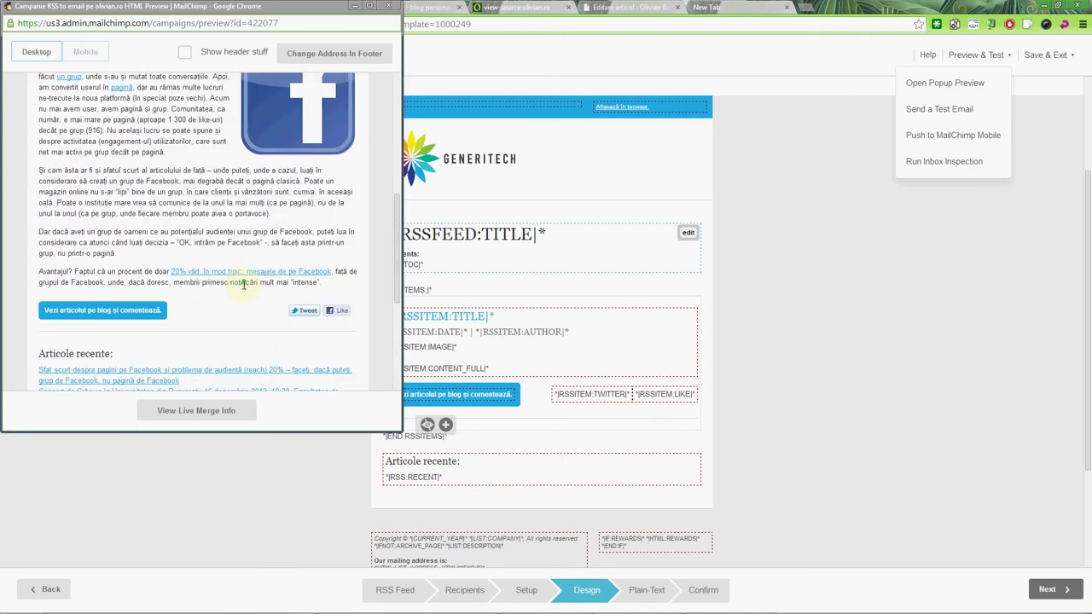
pyautogui.scroll(-1, 212, 271)
pyautogui.scroll(2, 205, 264)
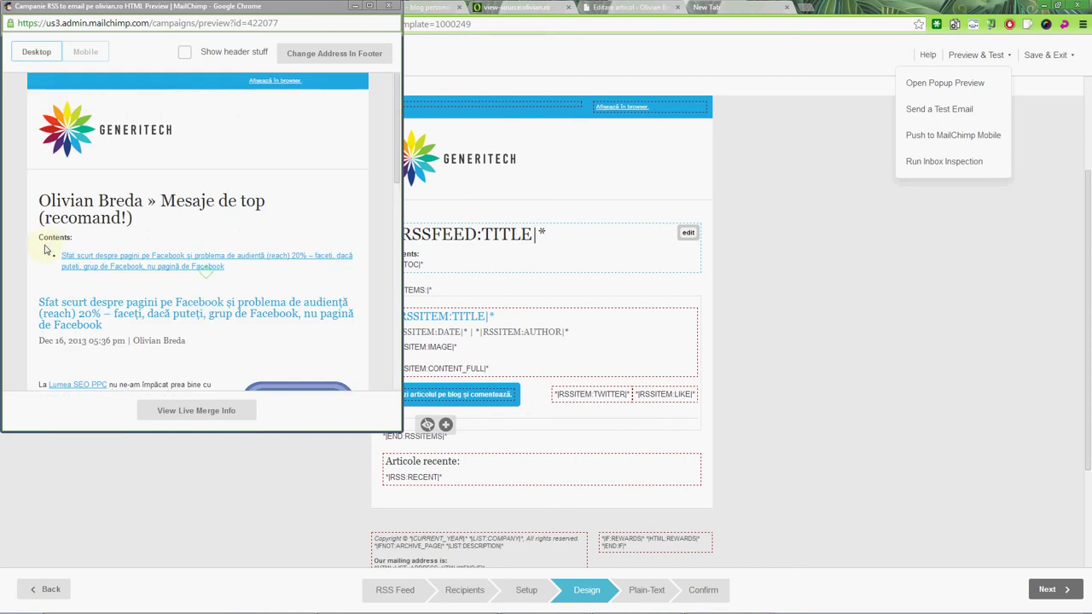
pyautogui.moveTo(40, 198); pyautogui.dragTo(230, 266)
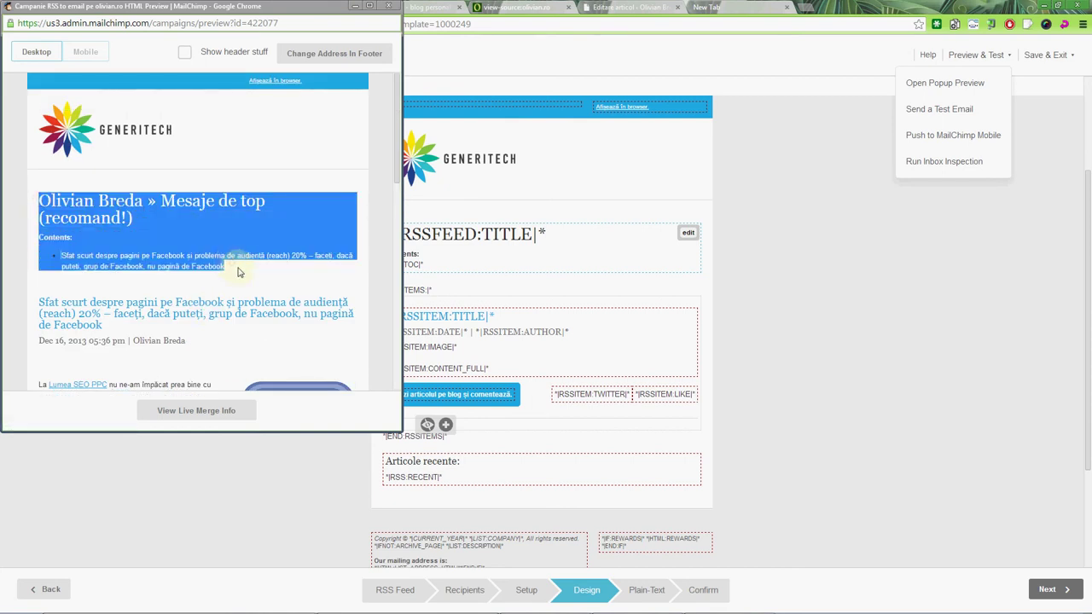
pyautogui.scroll(-10, 198, 302)
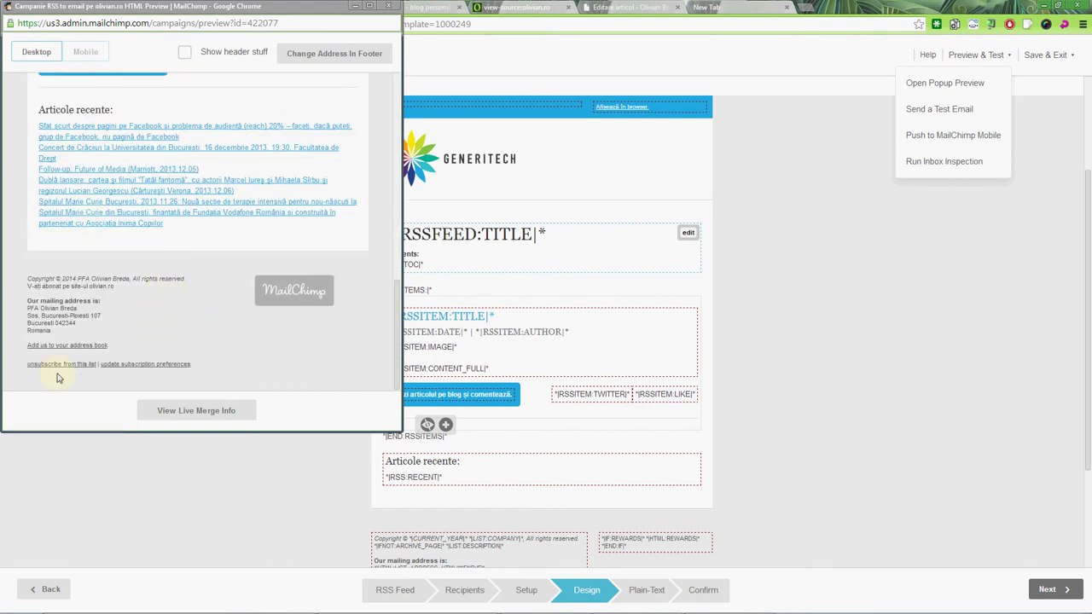
pyautogui.scroll(8, 256, 332)
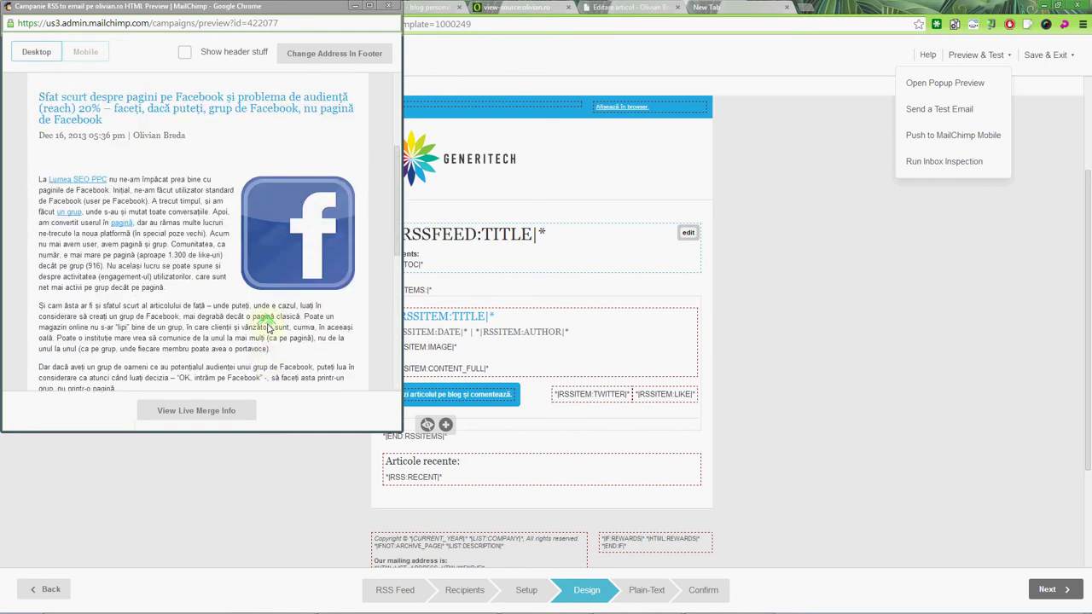
pyautogui.click(388, 5)
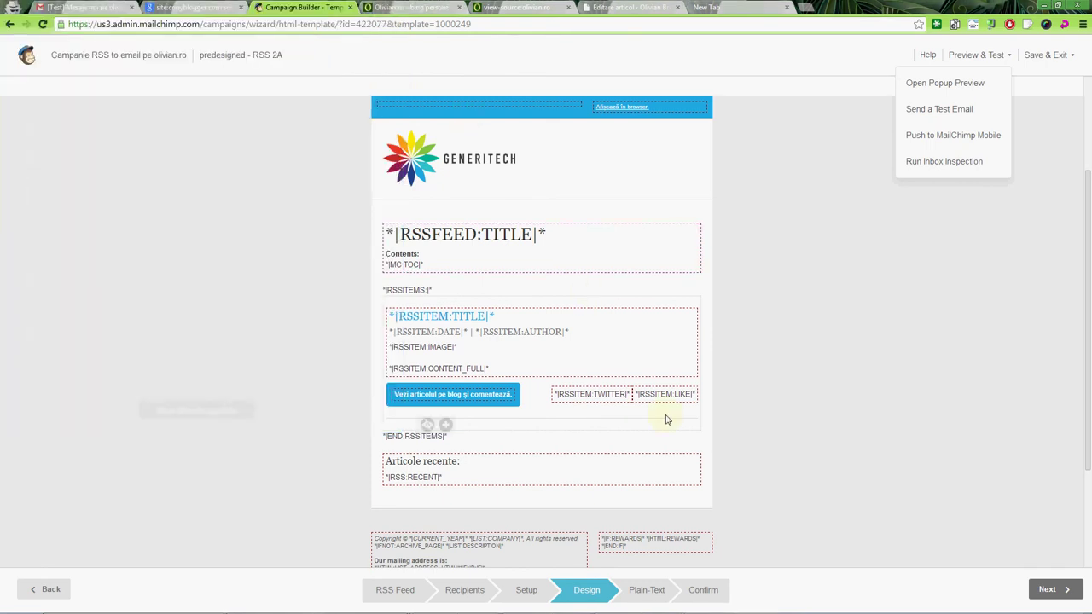
# Open the plain-text version generated from the HTML email and proceed to the campaign's confirmation page.
pyautogui.click(641, 591)
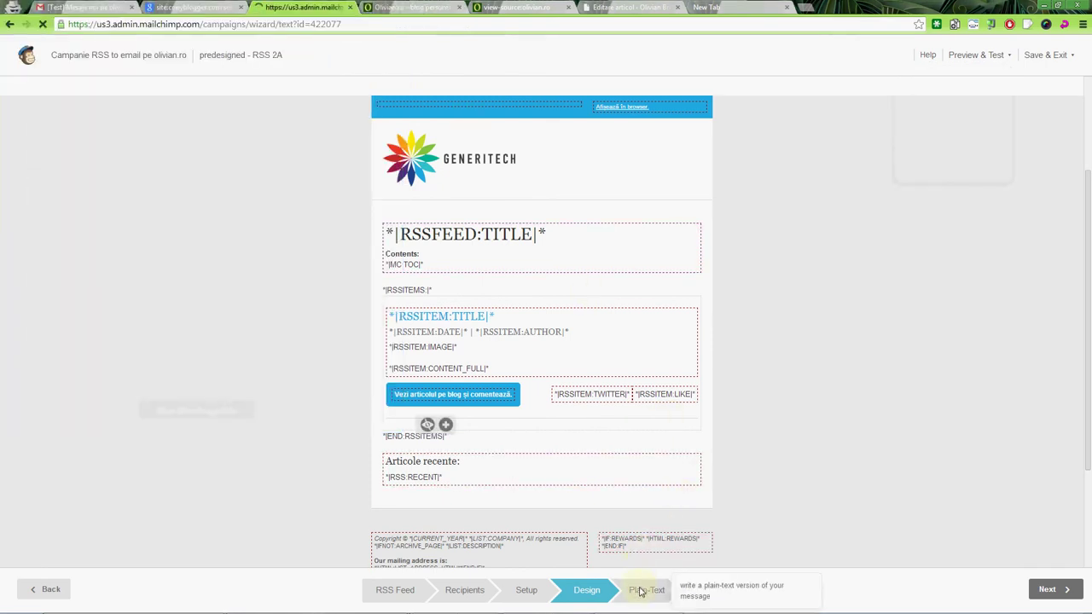
pyautogui.click(678, 246)
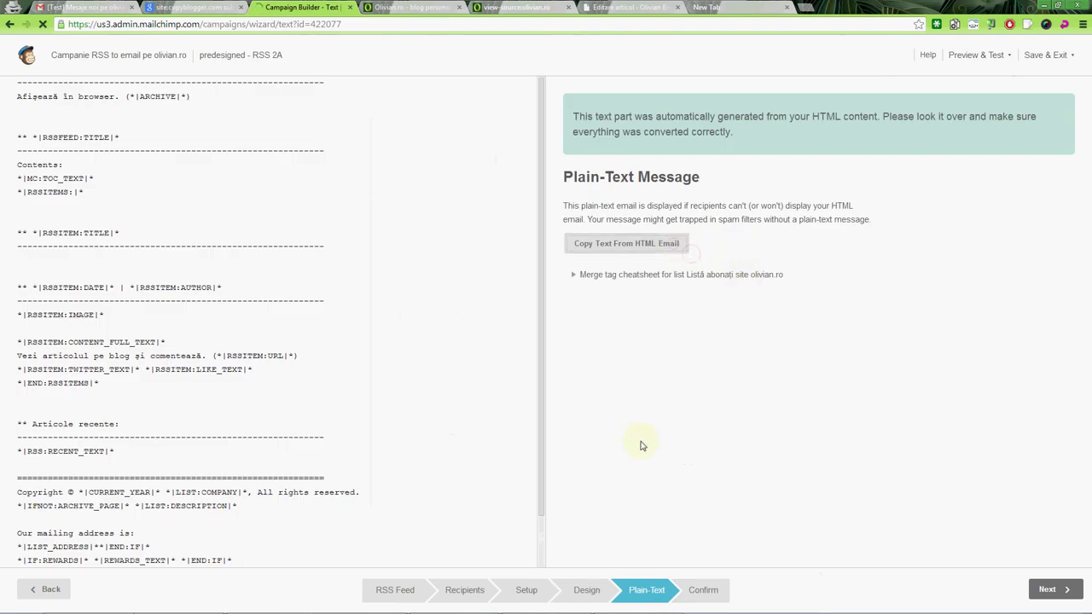
pyautogui.click(703, 590)
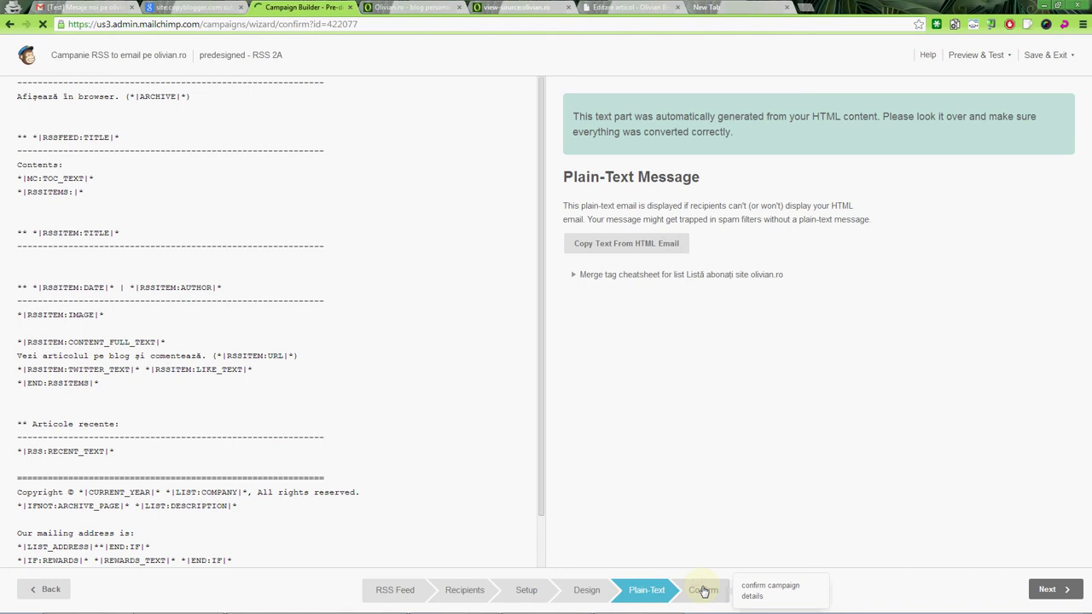
# Review the campaign's confirmation checklist, from the RSS feed schedule and recipient list to email authentication and MonkeyRewards.
pyautogui.scroll(-2, 738, 475)
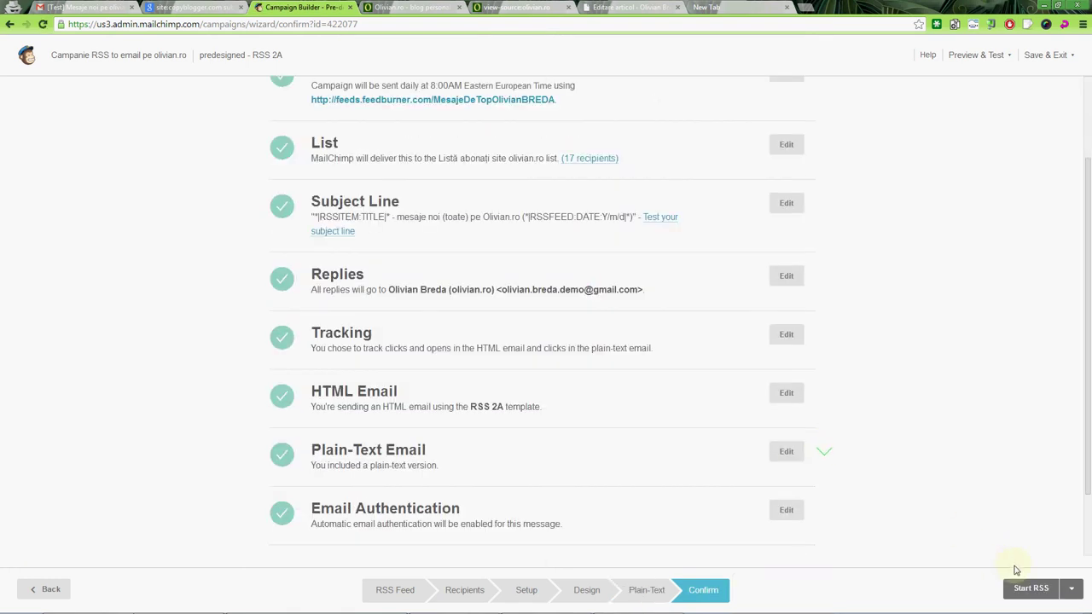
pyautogui.scroll(-1, 896, 442)
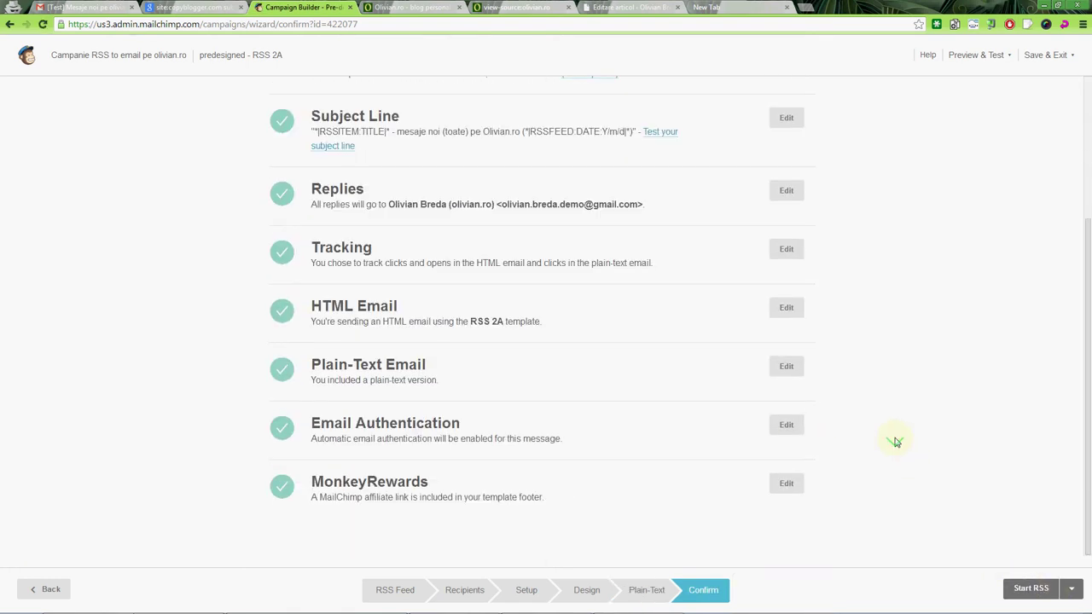
pyautogui.scroll(3, 895, 441)
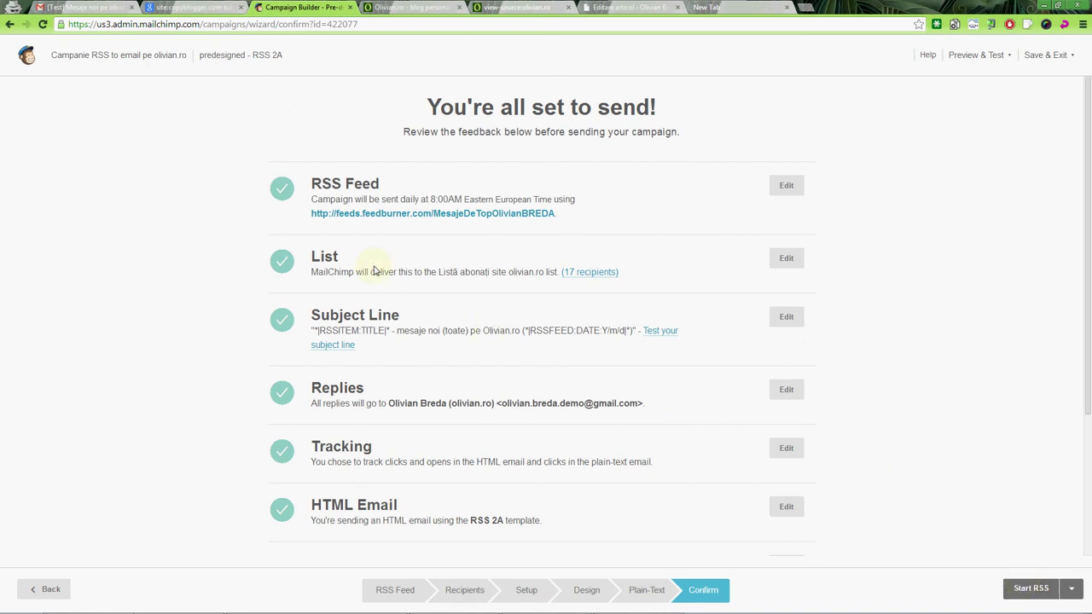
pyautogui.moveTo(429, 198)
pyautogui.mouseDown()
pyautogui.moveTo(577, 214)
pyautogui.moveTo(439, 198)
pyautogui.mouseUp()
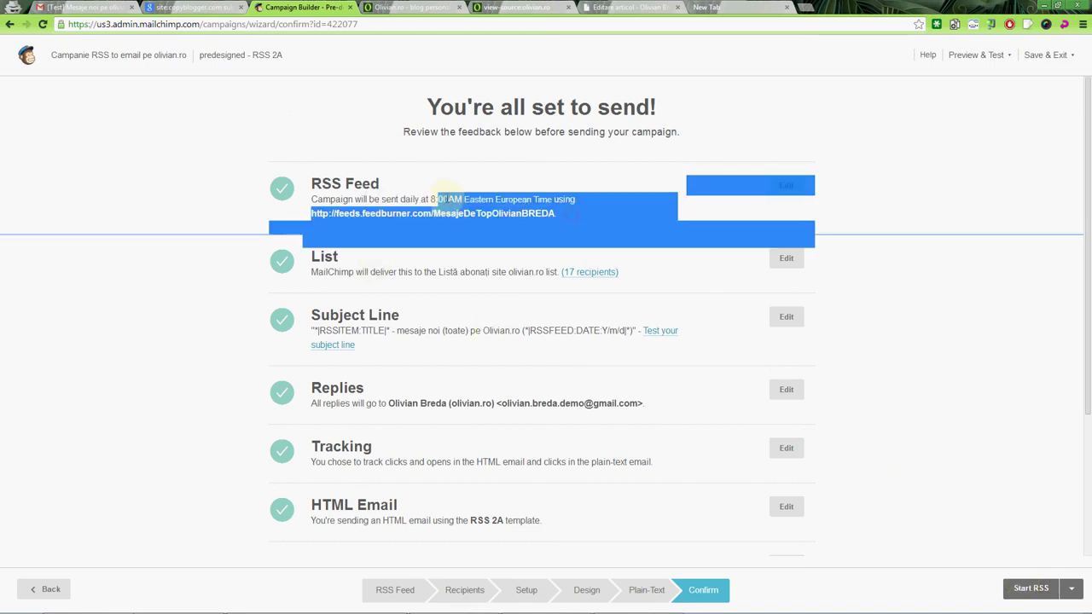
pyautogui.click(458, 289)
pyautogui.scroll(-2, 524, 426)
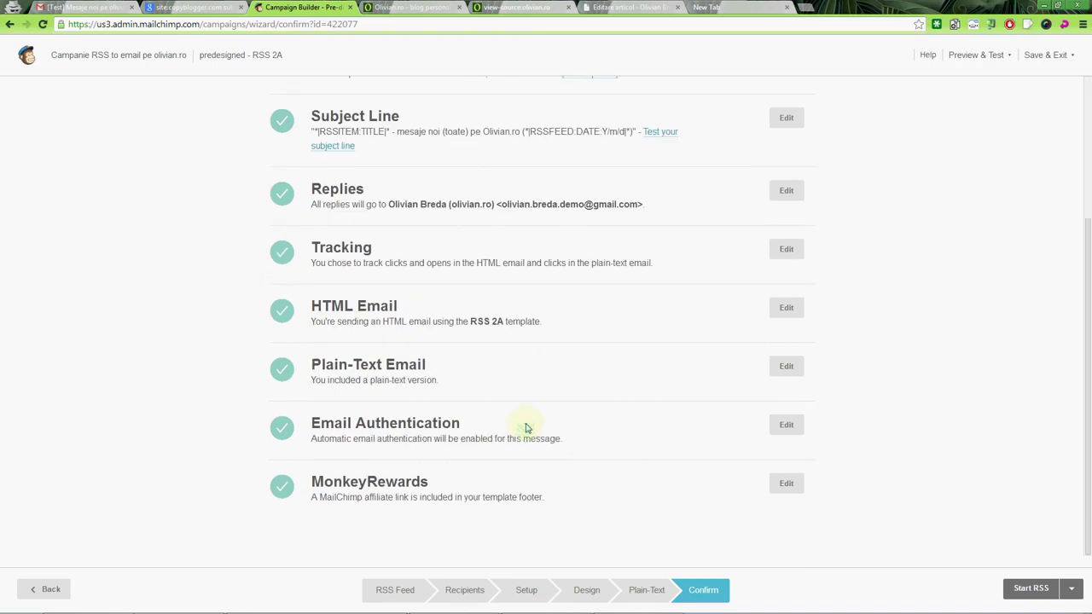
pyautogui.scroll(2, 523, 427)
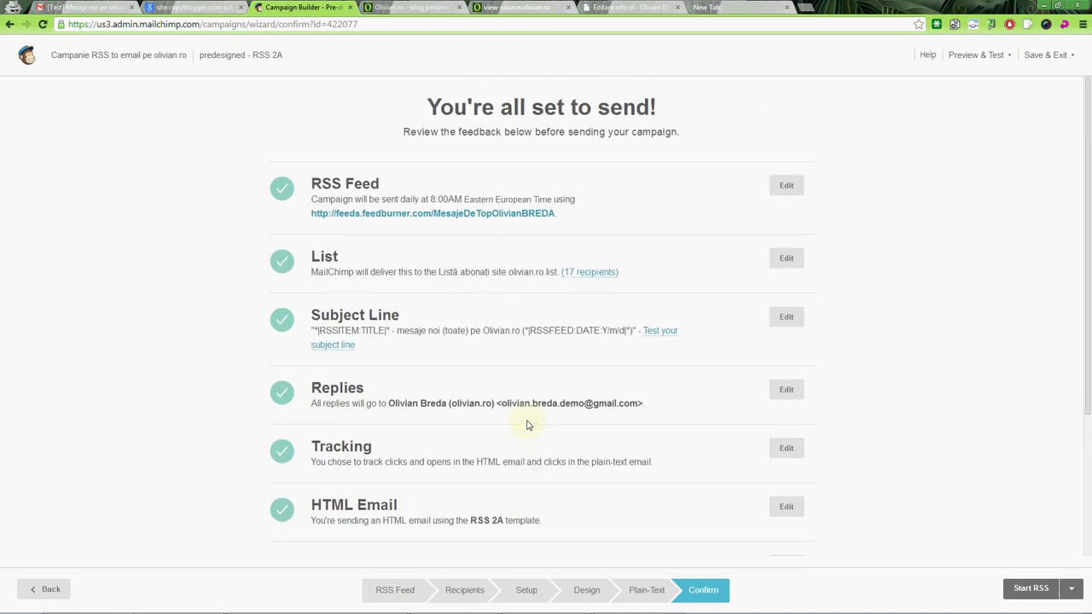